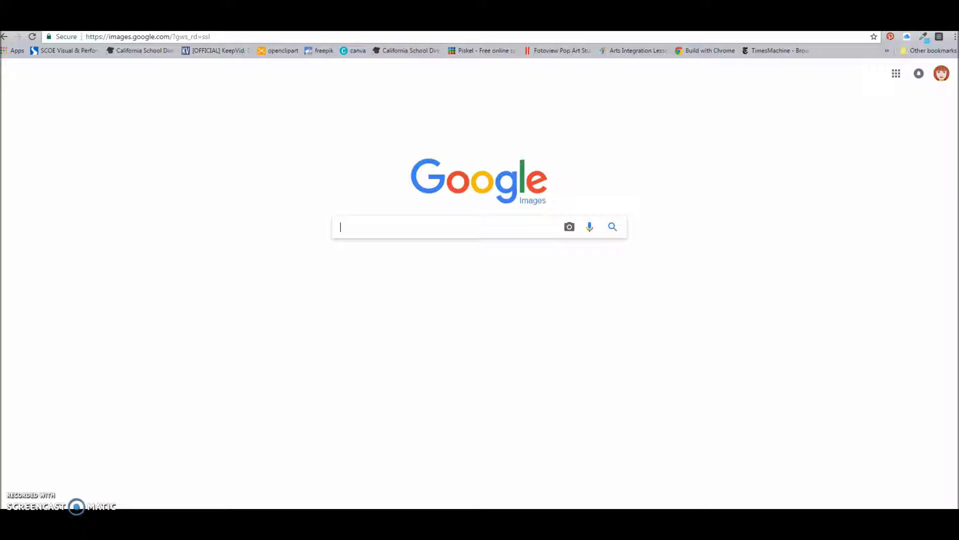
Step: Search Google Images for 'cashier' and preview the cashier photo in a red apron
text(cashier)
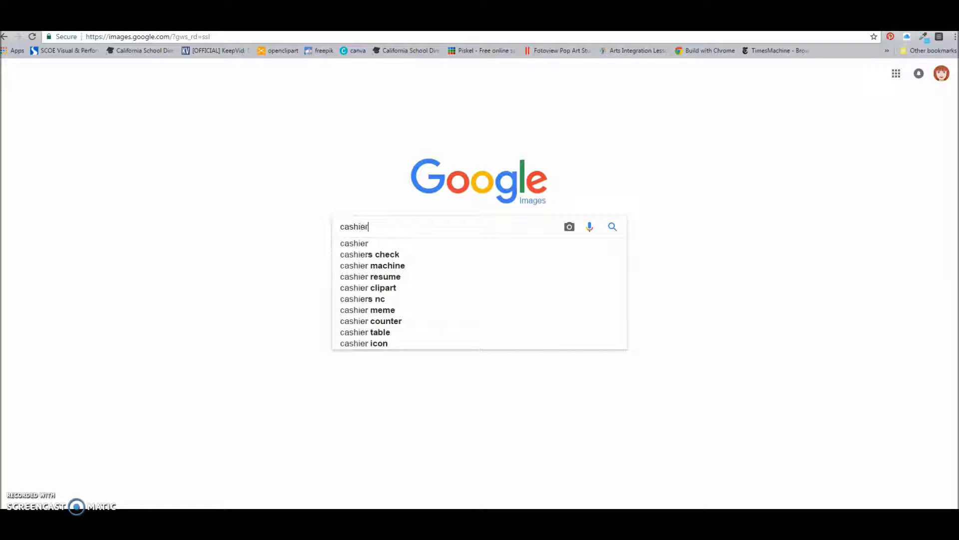
key(Return)
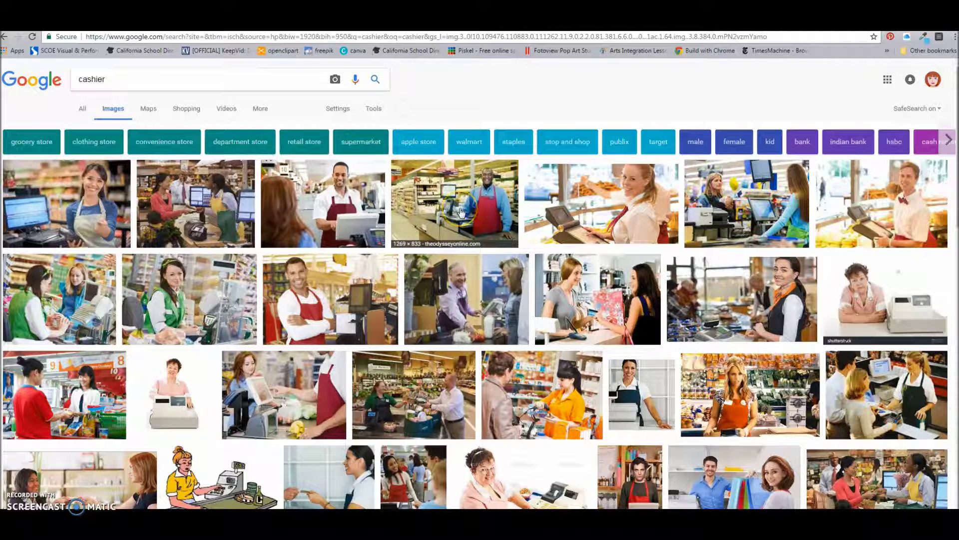
click(461, 212)
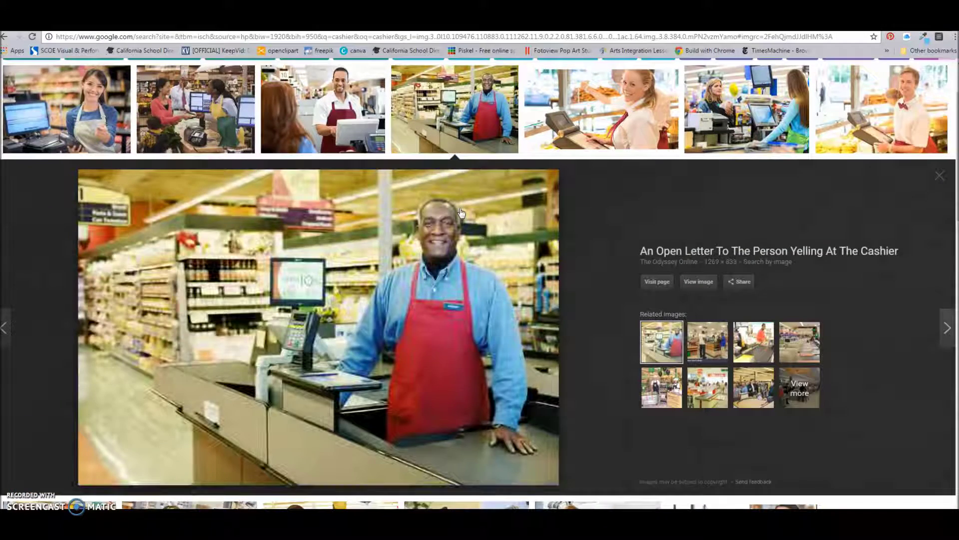
Step: Save the full-size cashier photo as 'cashier2' in the images to make an idiom folder
right_click(318, 291)
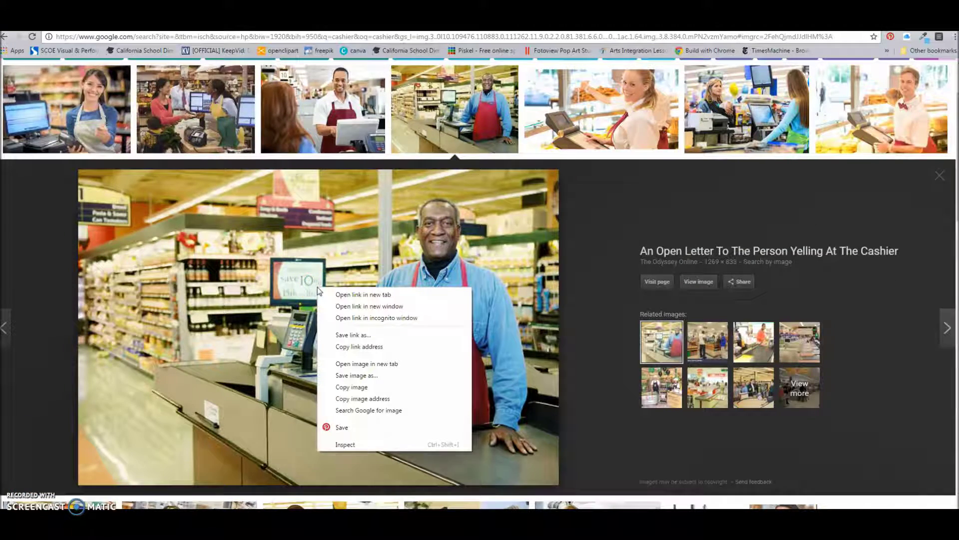
click(613, 210)
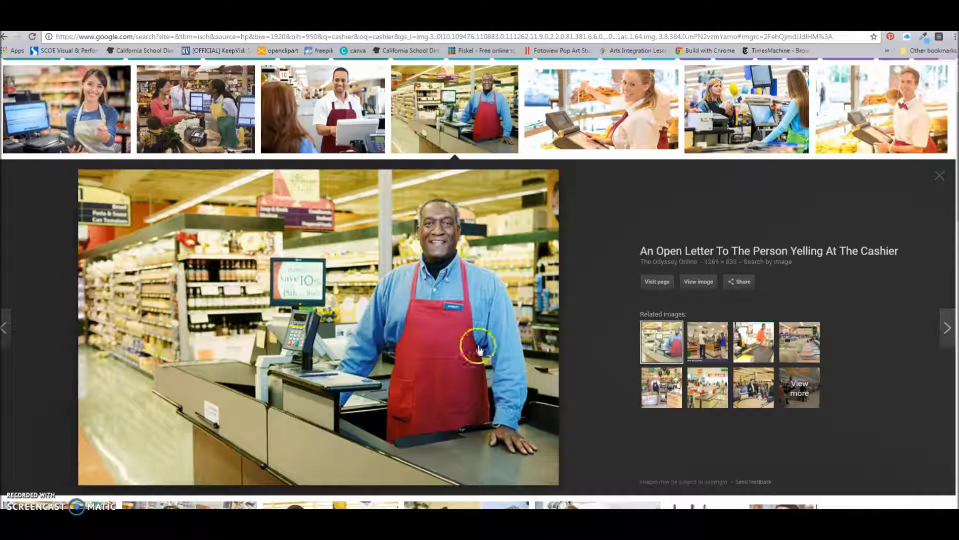
click(701, 297)
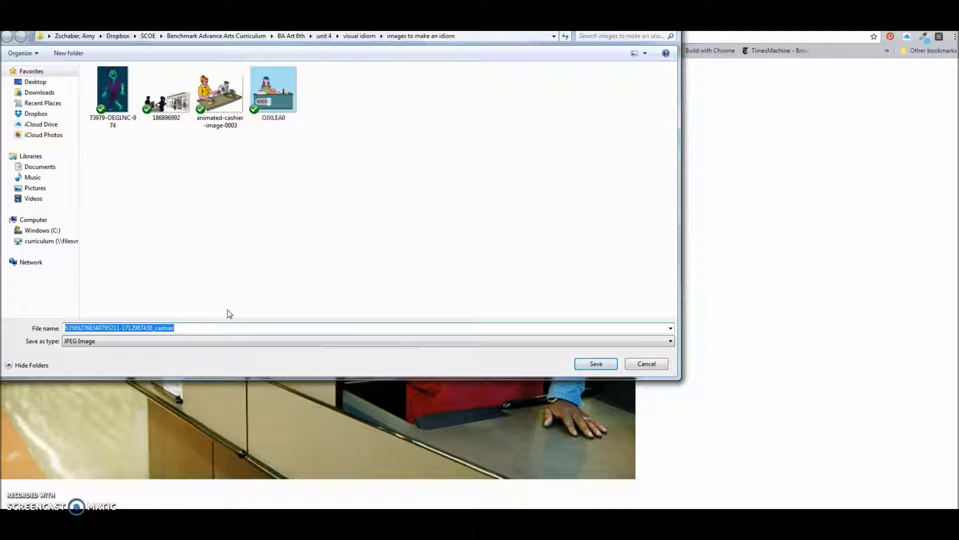
text(cca)
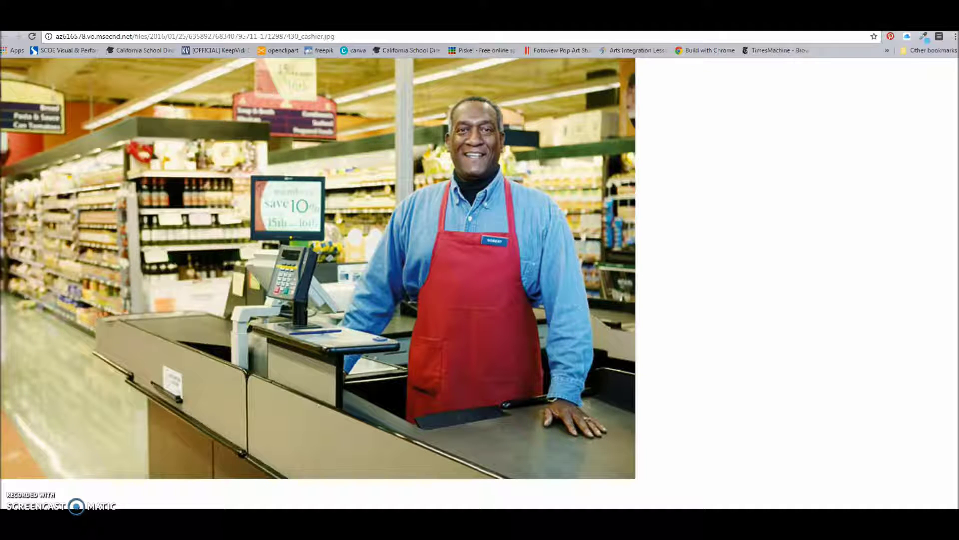
click(278, 50)
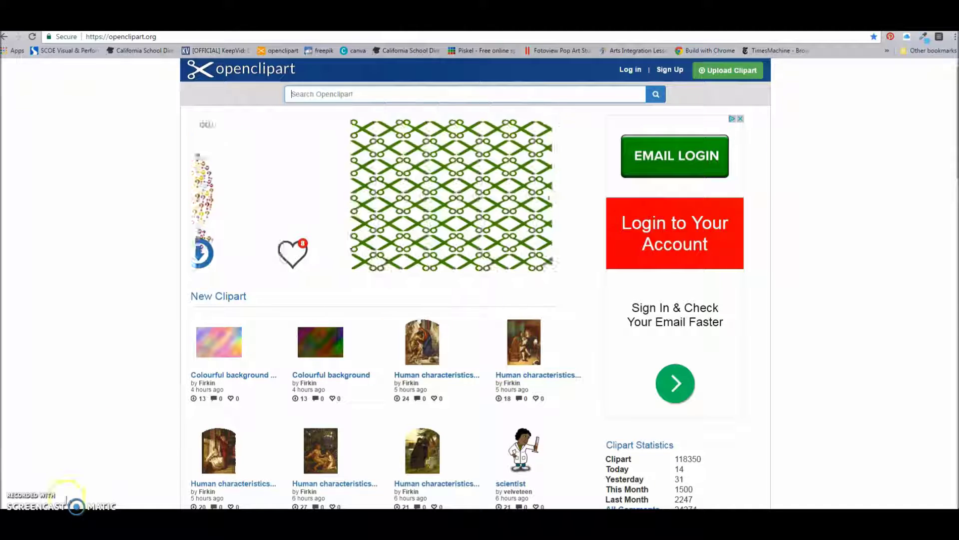
Step: Search Openclipart for 'woman' and open the Faceless woman walking clipart page
text(woman)
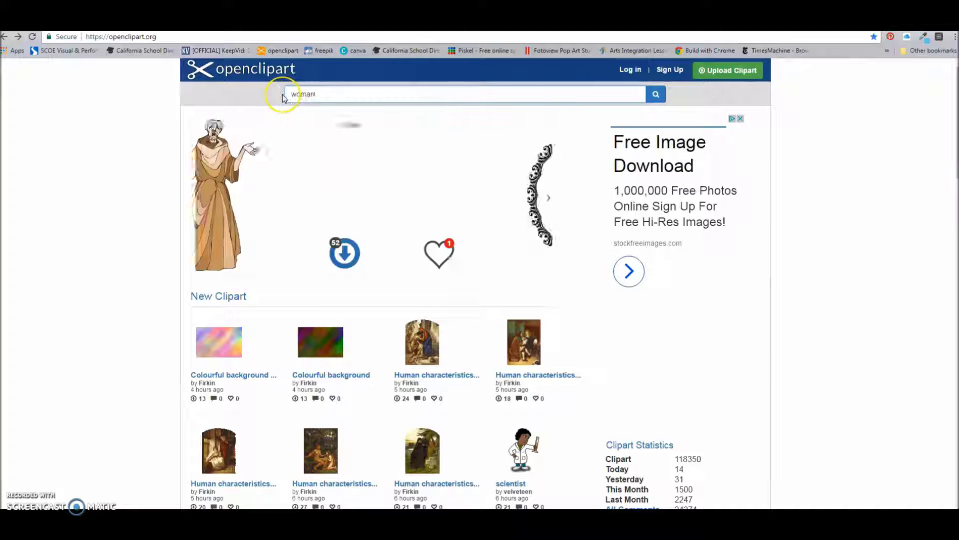
click(322, 94)
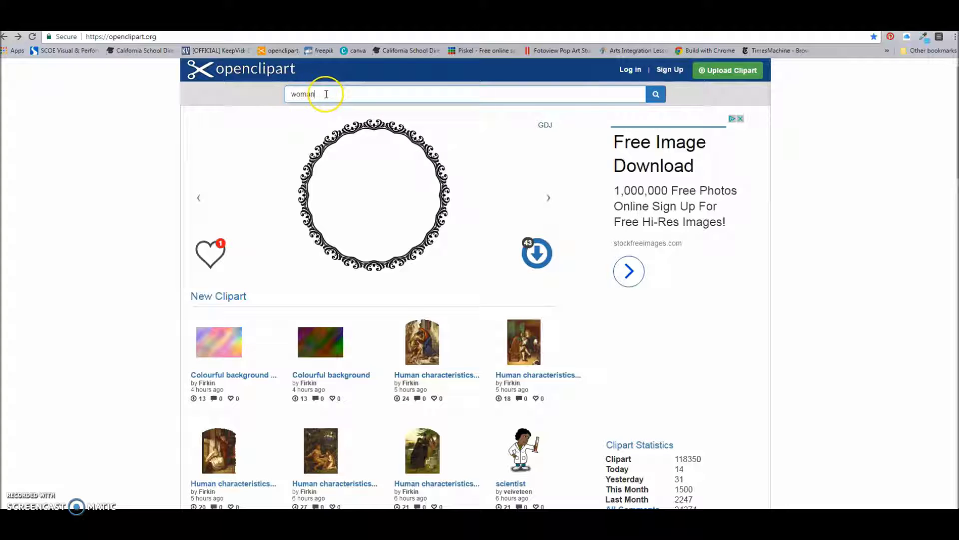
click(654, 103)
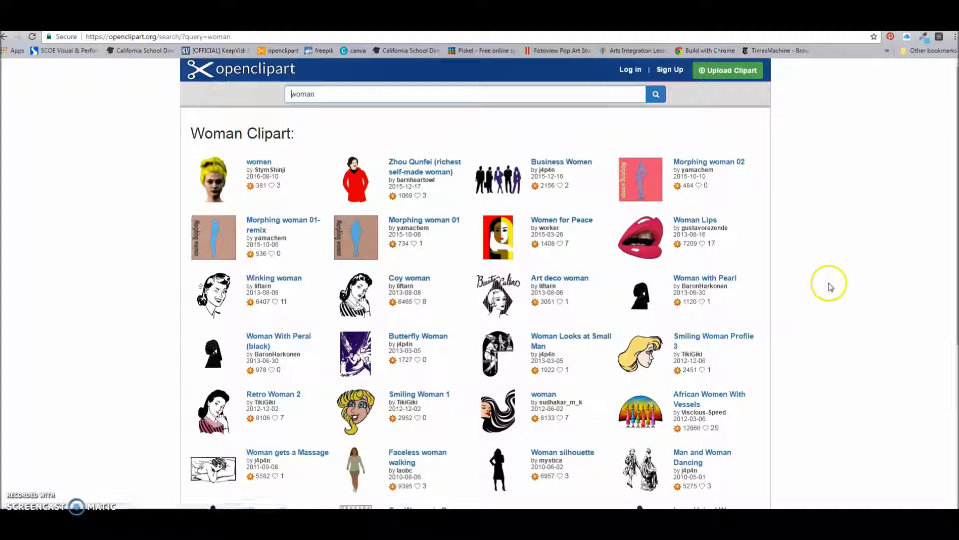
scroll(829, 289, down, 1)
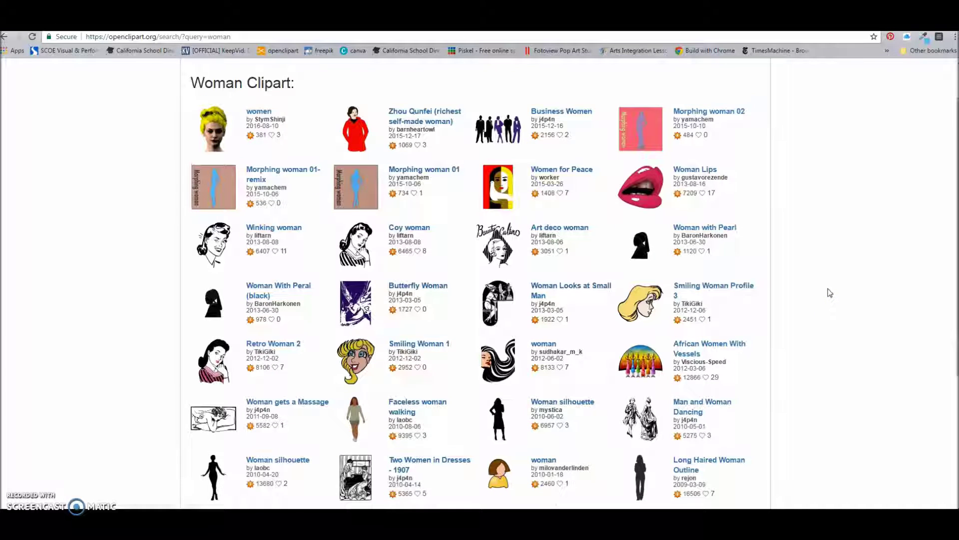
scroll(829, 292, down, 1)
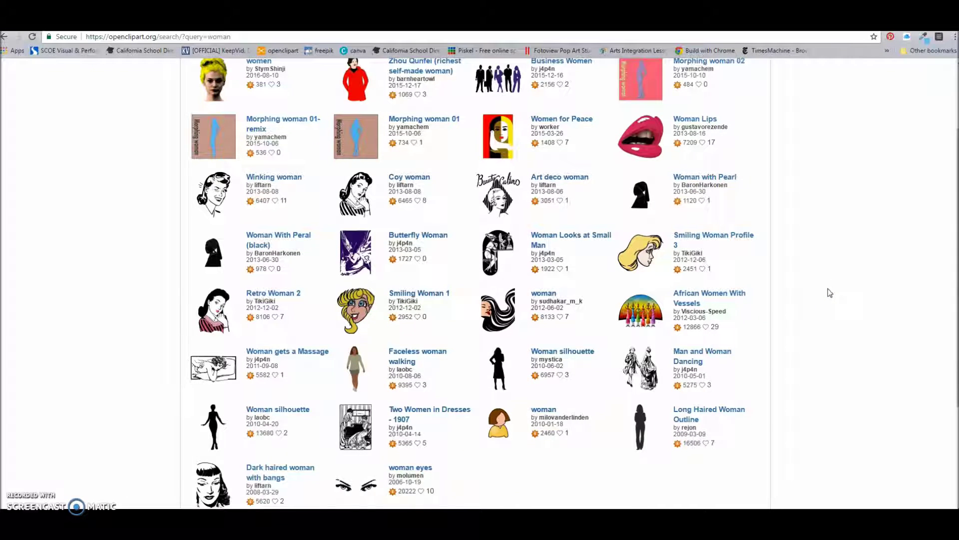
scroll(830, 292, down, 1)
click(407, 314)
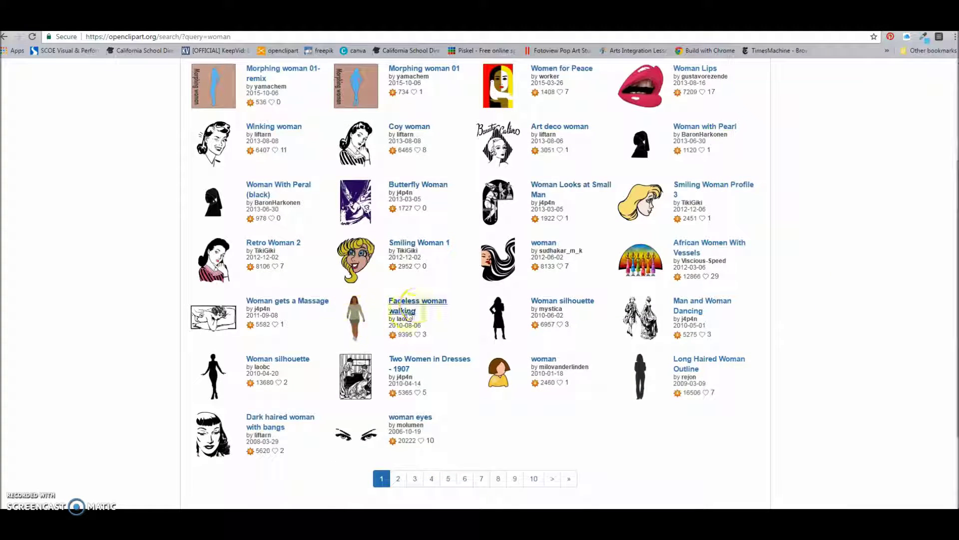
click(419, 306)
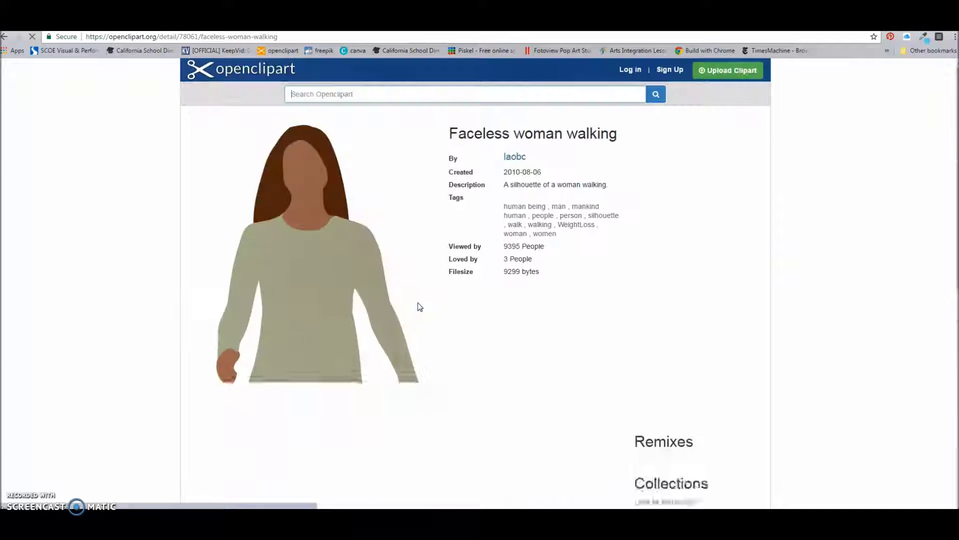
Step: Save the Faceless woman walking clipart as a PNG in the idiom images folder
right_click(313, 304)
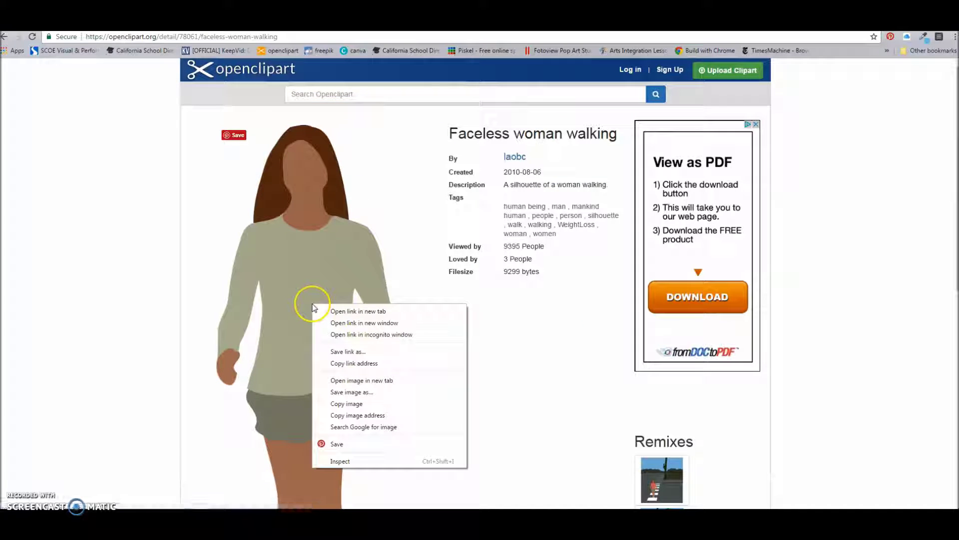
click(827, 354)
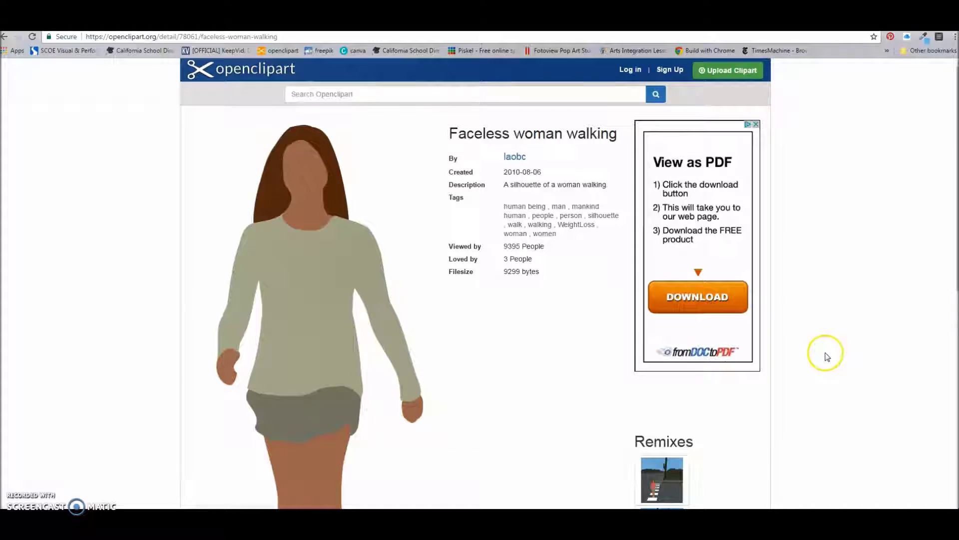
scroll(829, 357, down, 5)
scroll(836, 365, down, 3)
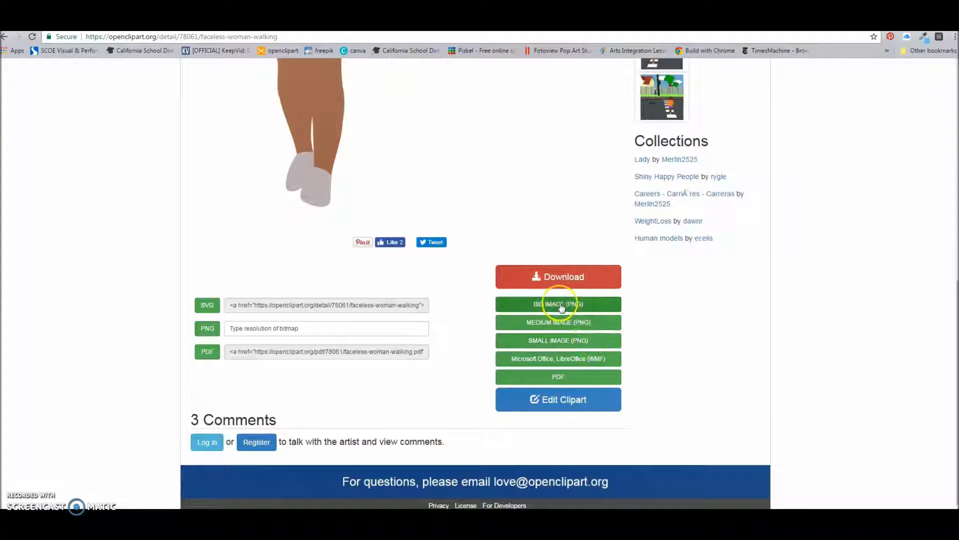
scroll(826, 343, up, 7)
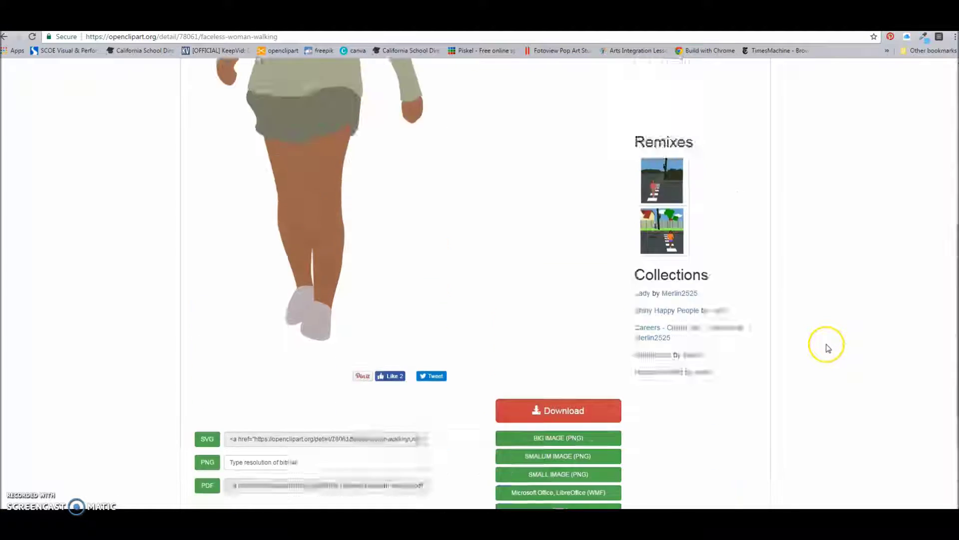
right_click(290, 205)
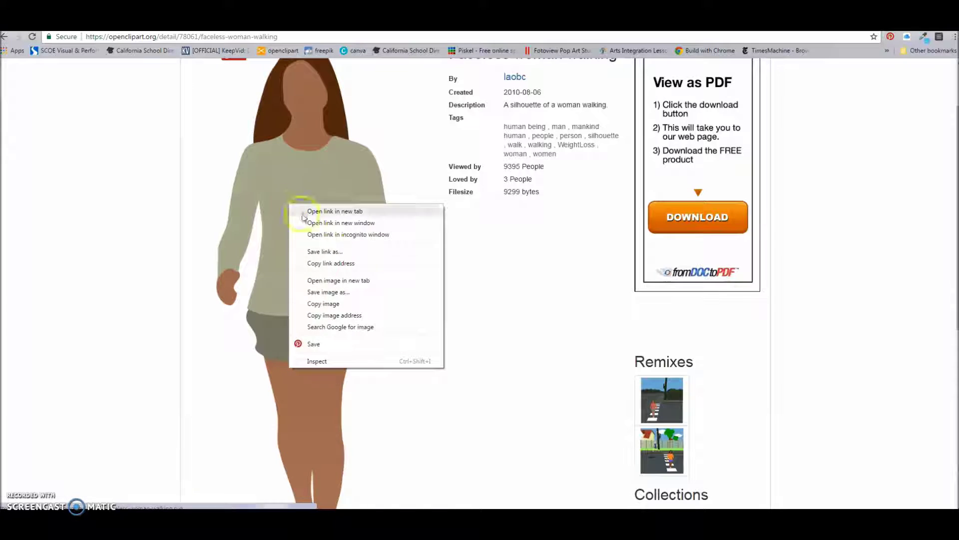
click(328, 292)
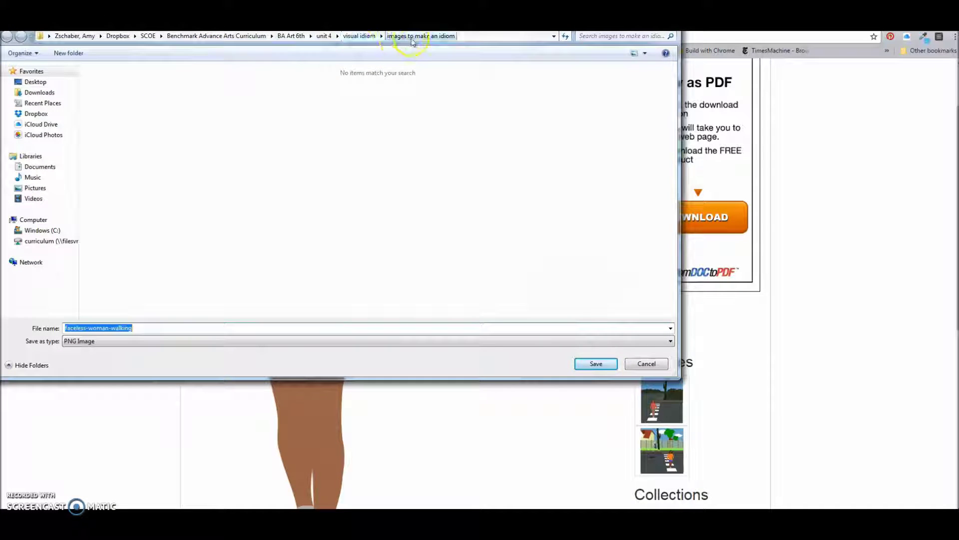
click(595, 362)
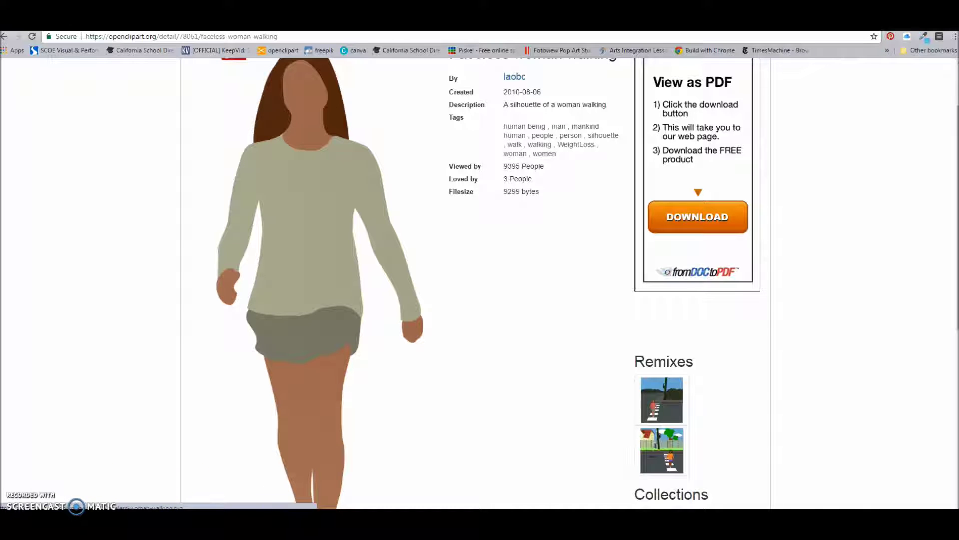
key(ctrl+Tab)
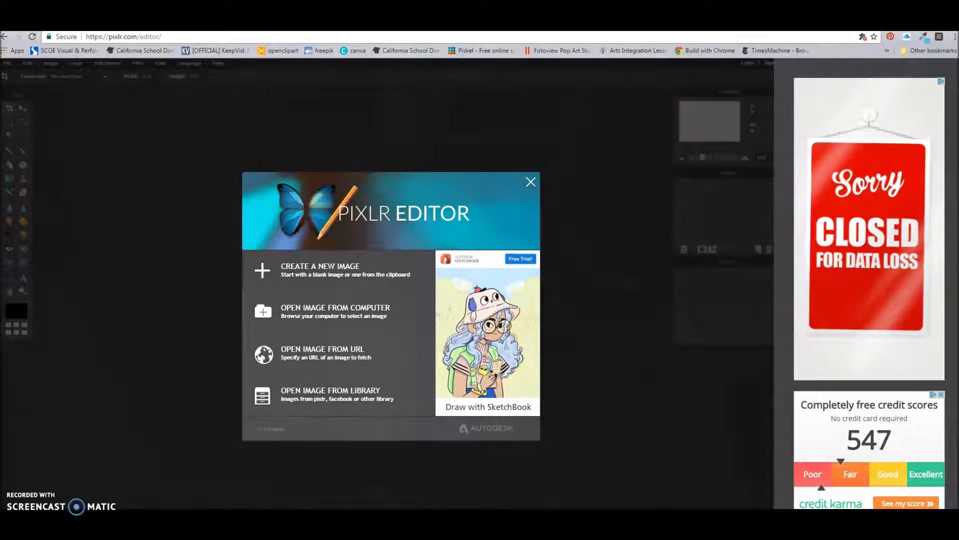
Step: Create a new blank 800 x 600 image
click(295, 276)
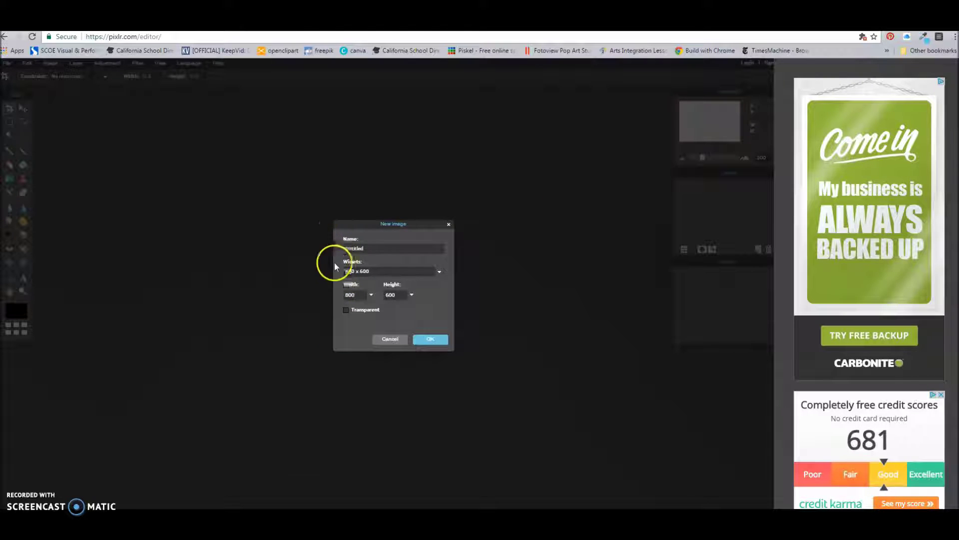
click(430, 340)
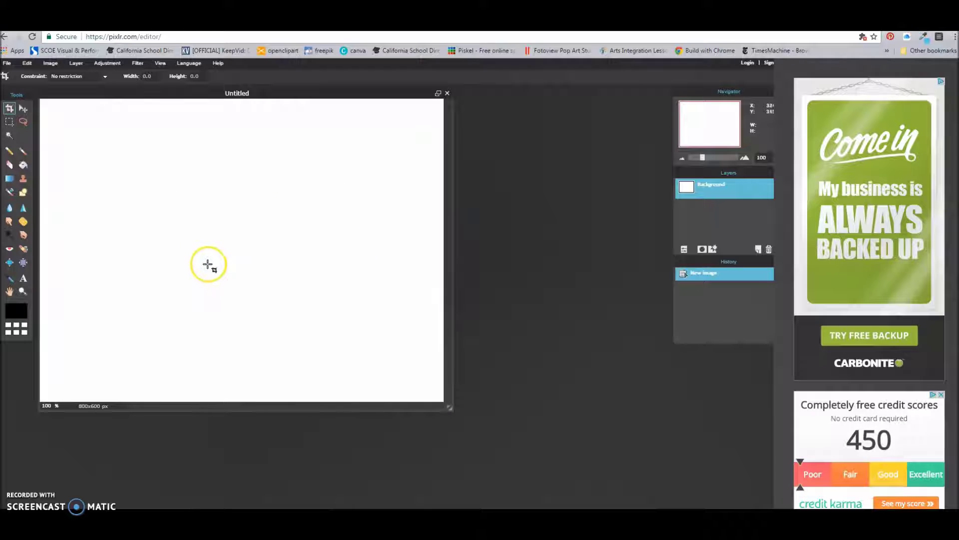
Step: Bring up the Open image as layer file picker, browsing the Dropbox folder
click(76, 63)
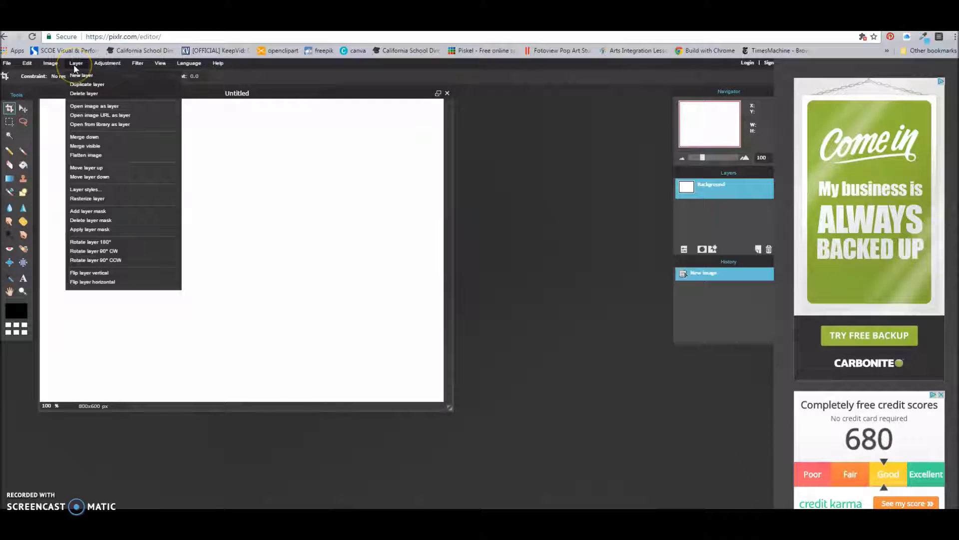
click(83, 107)
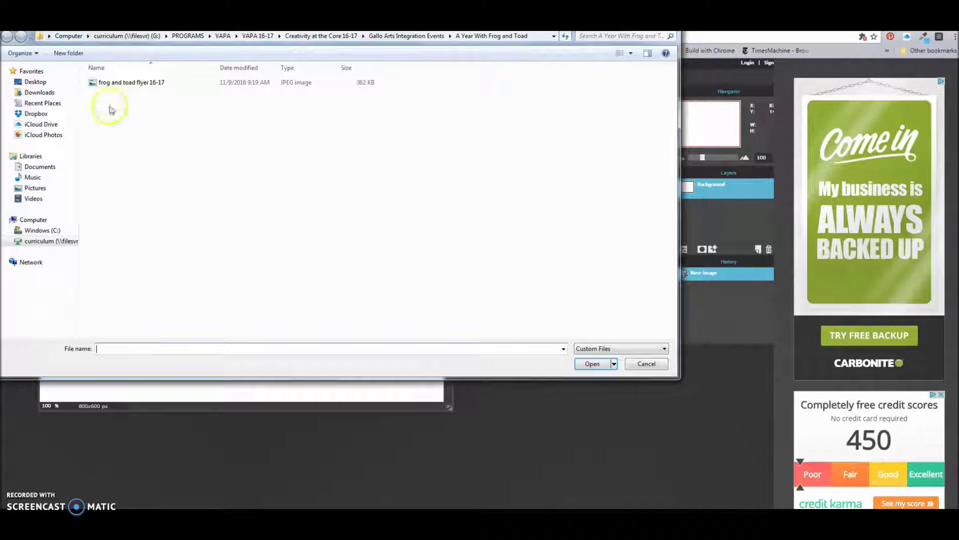
click(50, 113)
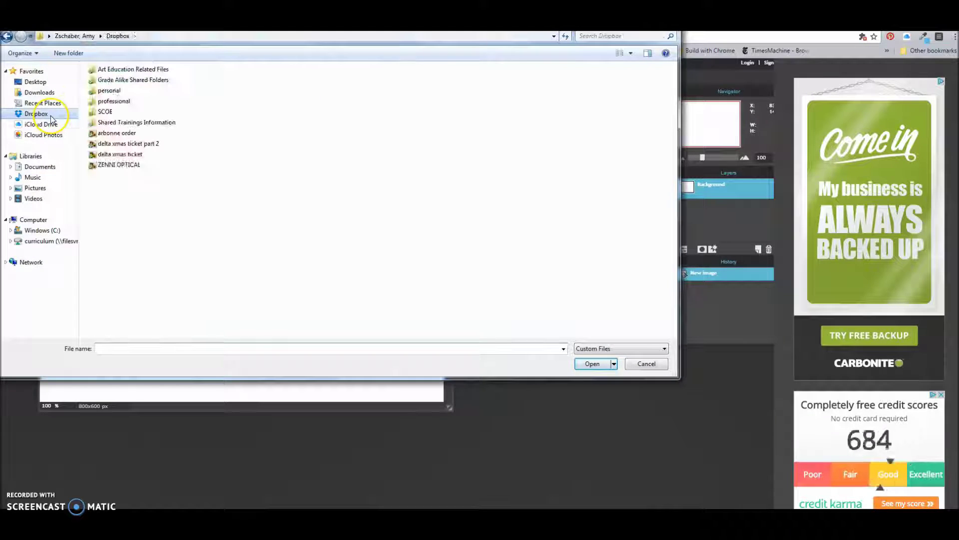
Step: Navigate through SCOE > … > visual idiom to the images to make an idiom folder
double_click(106, 112)
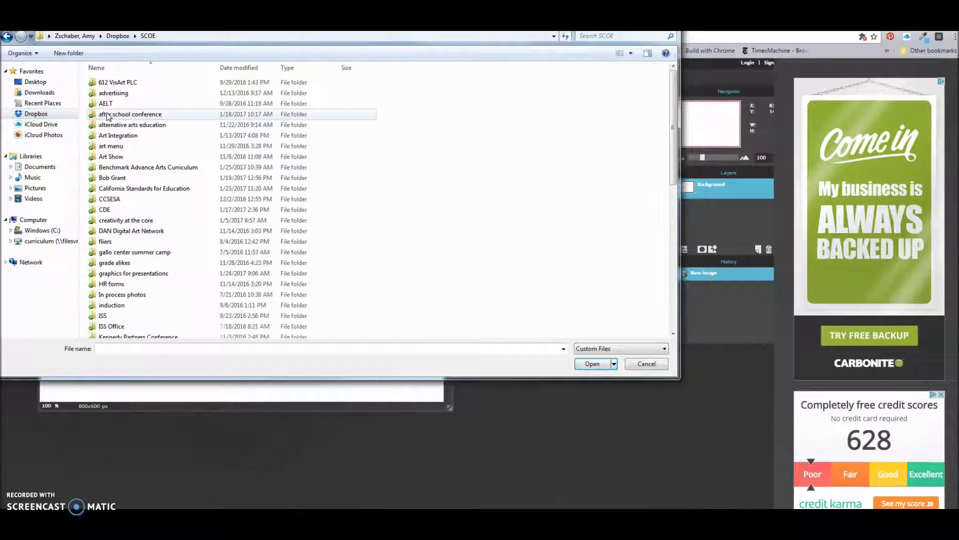
click(118, 171)
double_click(117, 171)
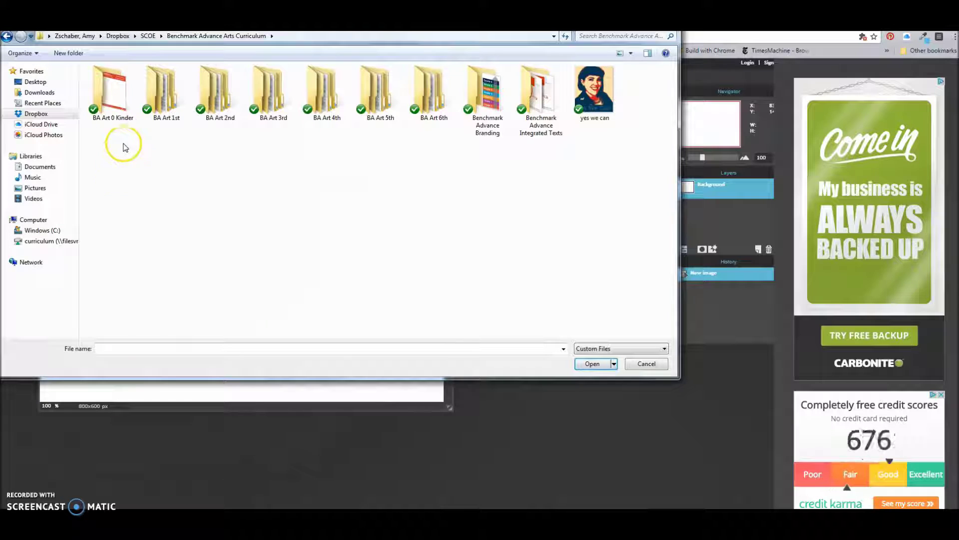
double_click(429, 97)
double_click(106, 114)
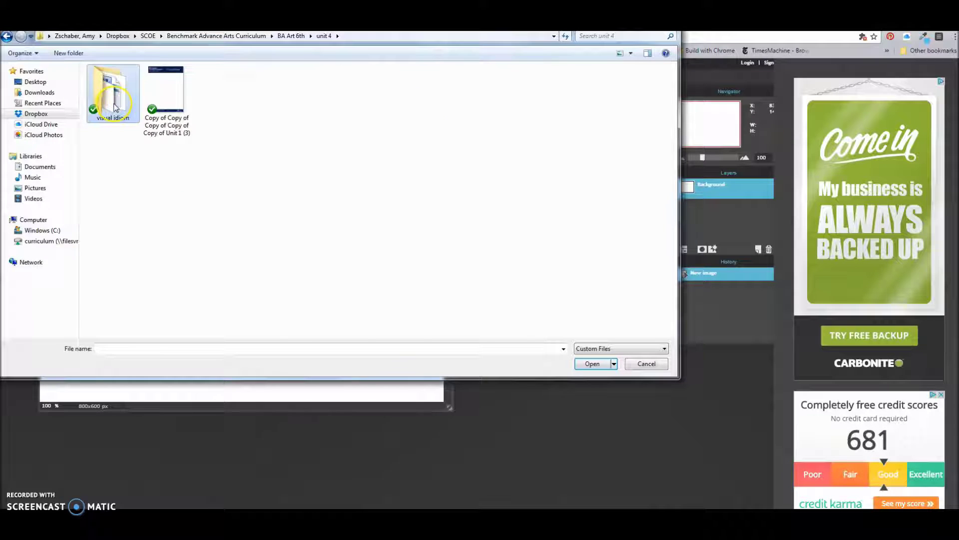
double_click(112, 99)
double_click(114, 105)
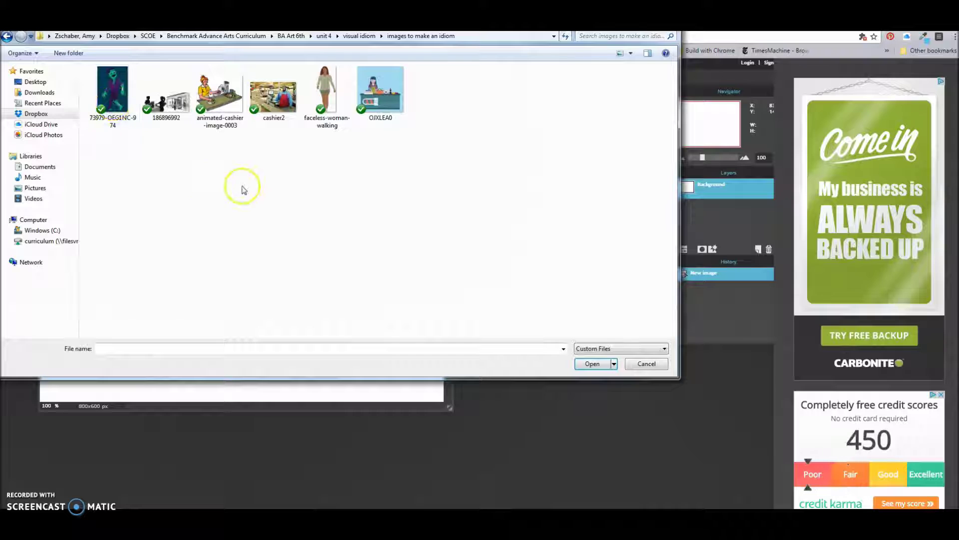
click(289, 105)
click(291, 119)
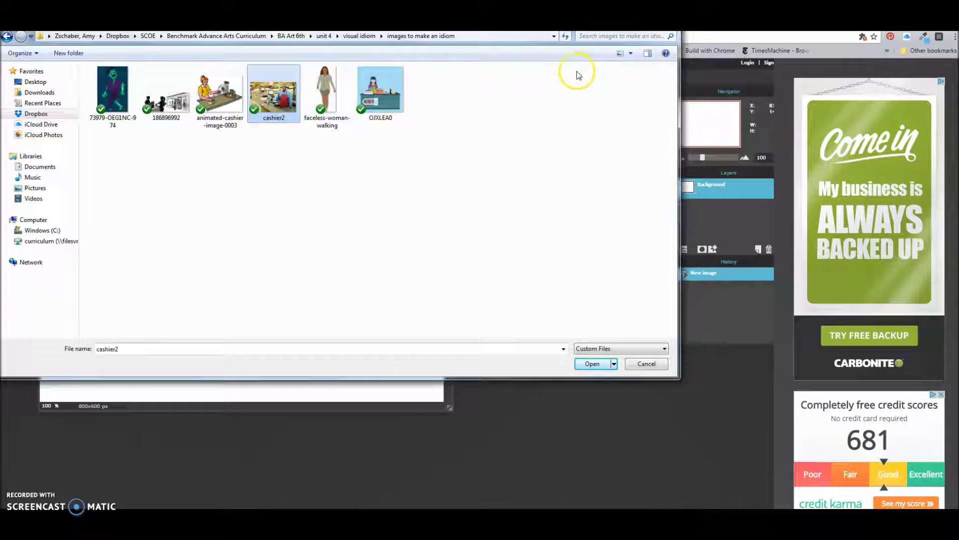
Step: Switch the dialog to large icons and open OJXLEA0 as a new layer
click(631, 54)
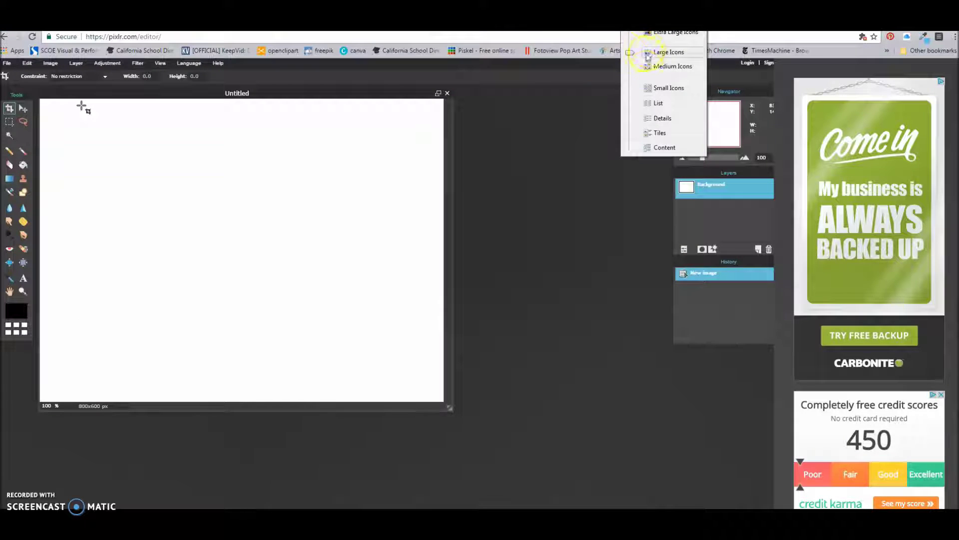
click(658, 103)
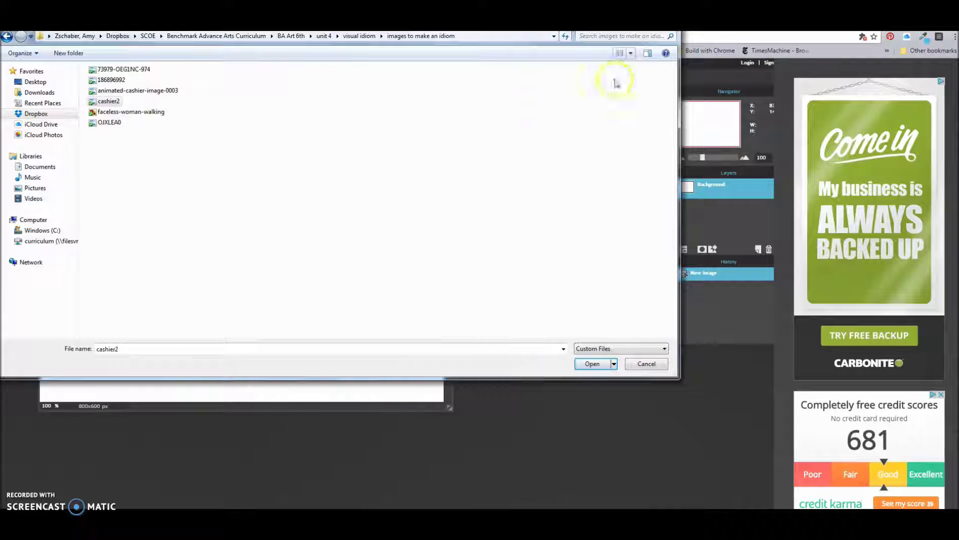
click(631, 55)
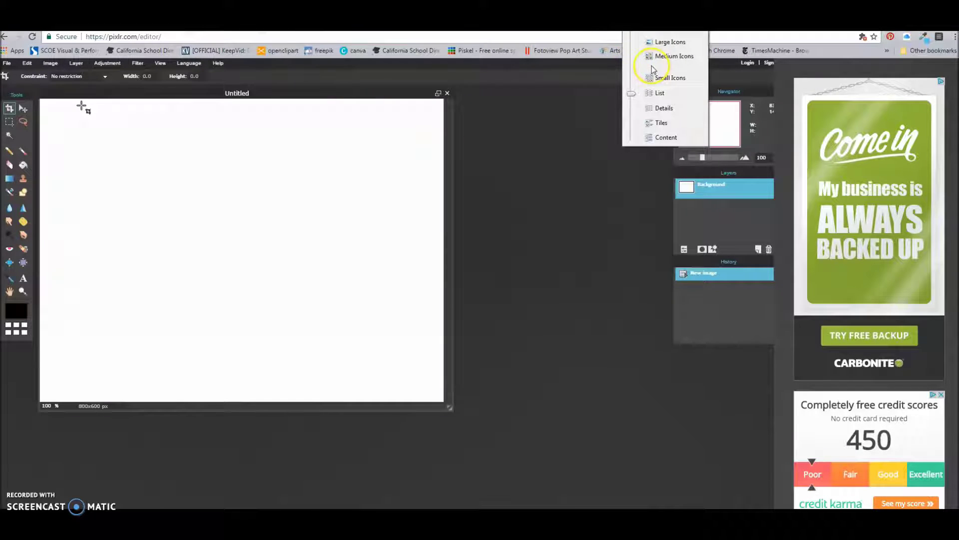
click(670, 42)
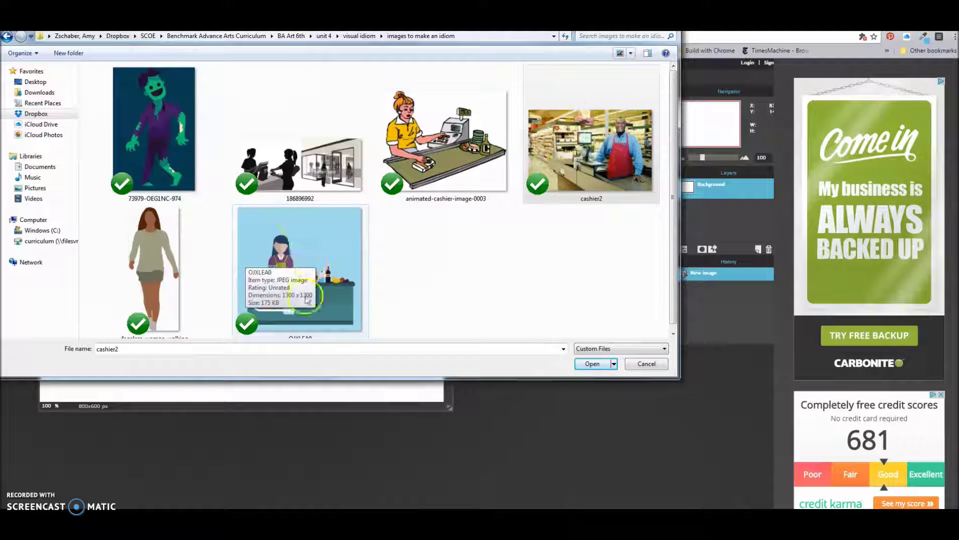
click(327, 255)
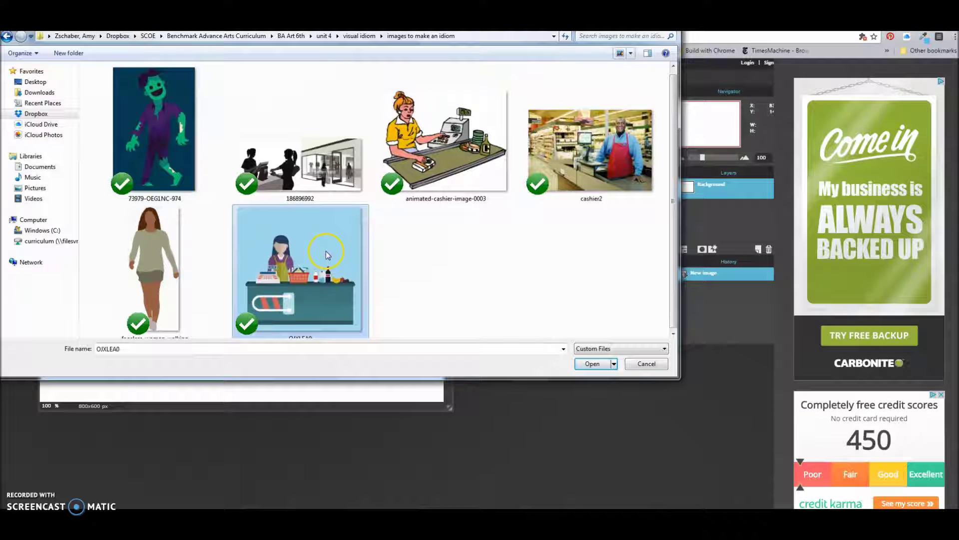
click(590, 364)
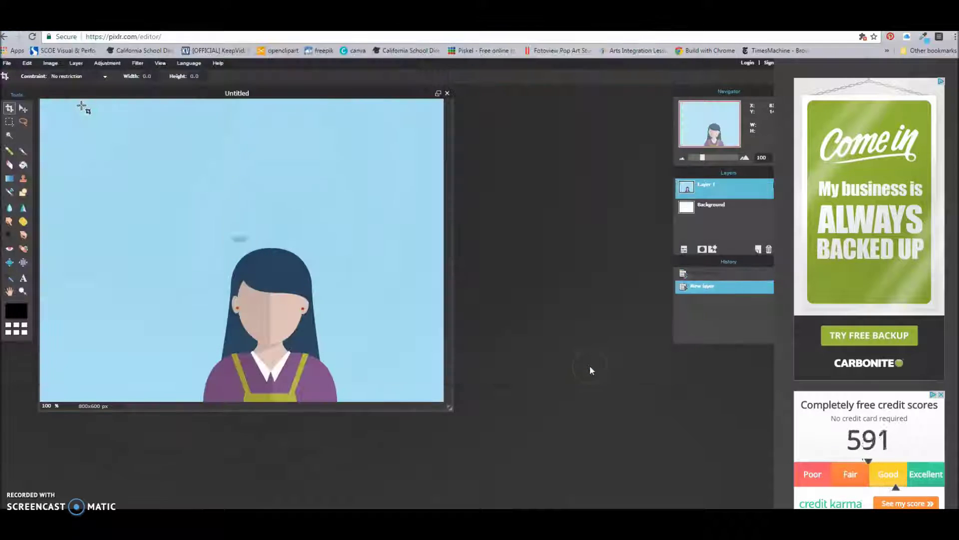
Step: Enlarge the document window and start a free transform on the cashier layer
drag(451, 408, 620, 465)
click(490, 454)
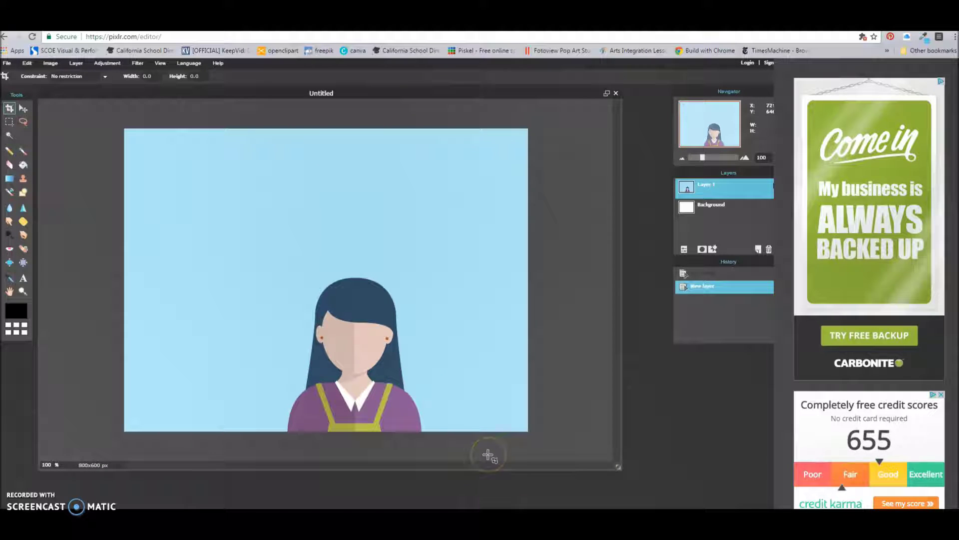
click(27, 64)
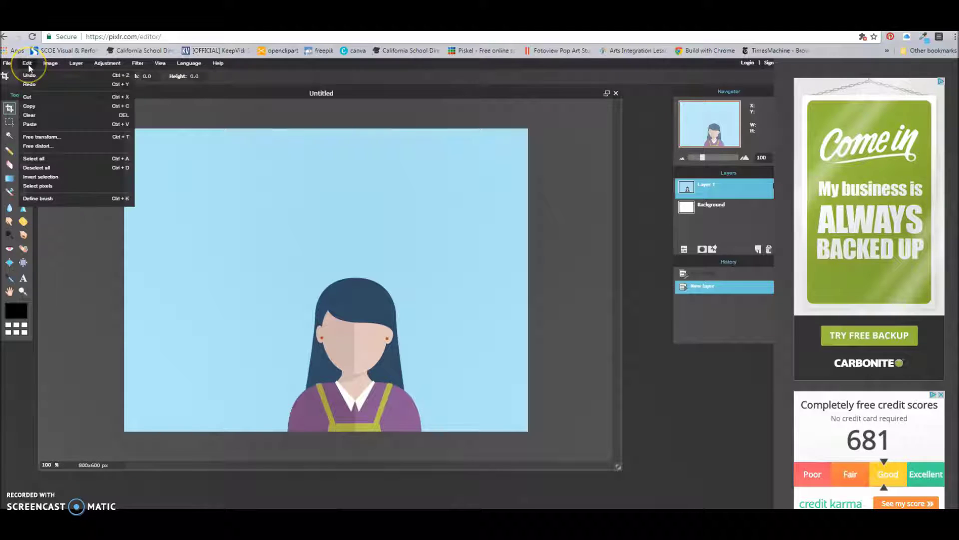
click(40, 139)
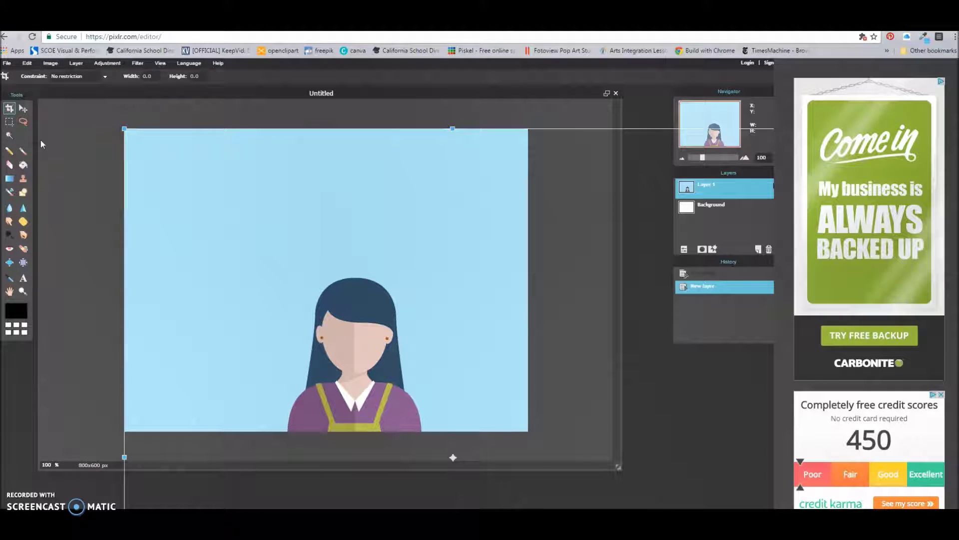
click(9, 120)
click(115, 128)
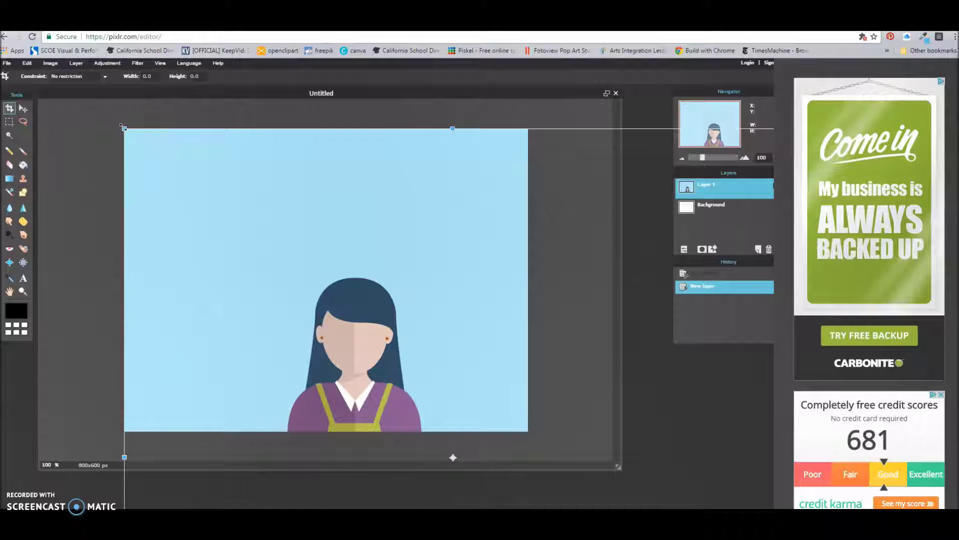
Step: Scale the cashier scene down, move it to the canvas's left side, and apply
drag(121, 126, 285, 256)
drag(360, 338, 191, 177)
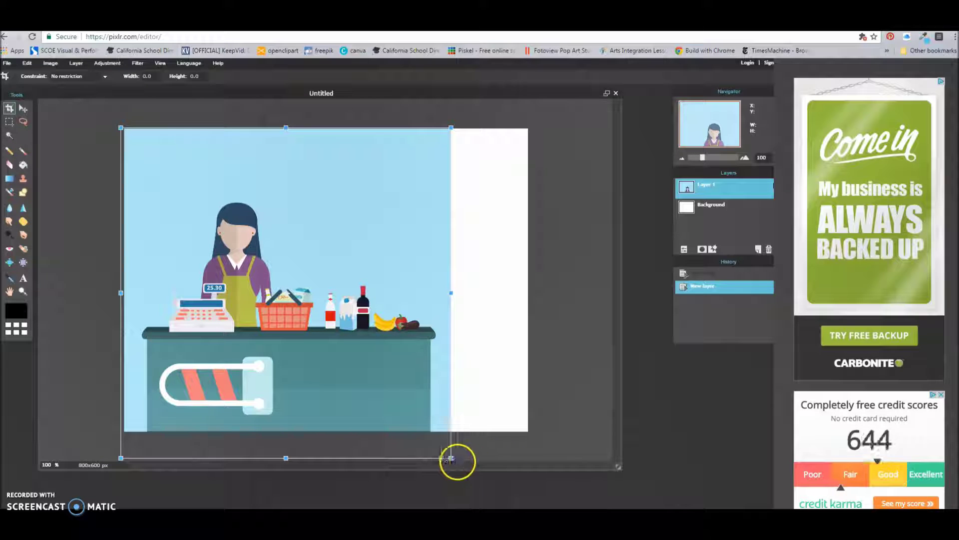
drag(449, 457, 465, 434)
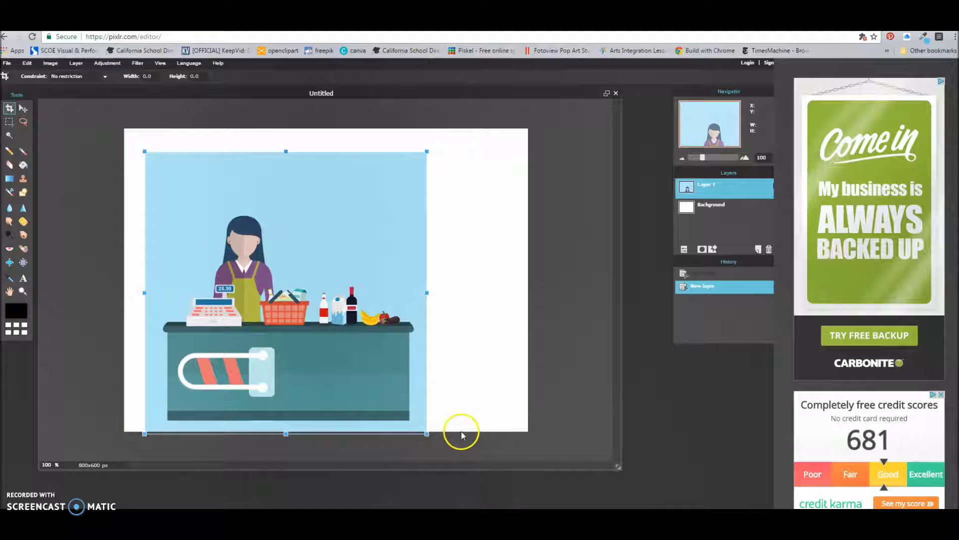
drag(292, 300, 270, 278)
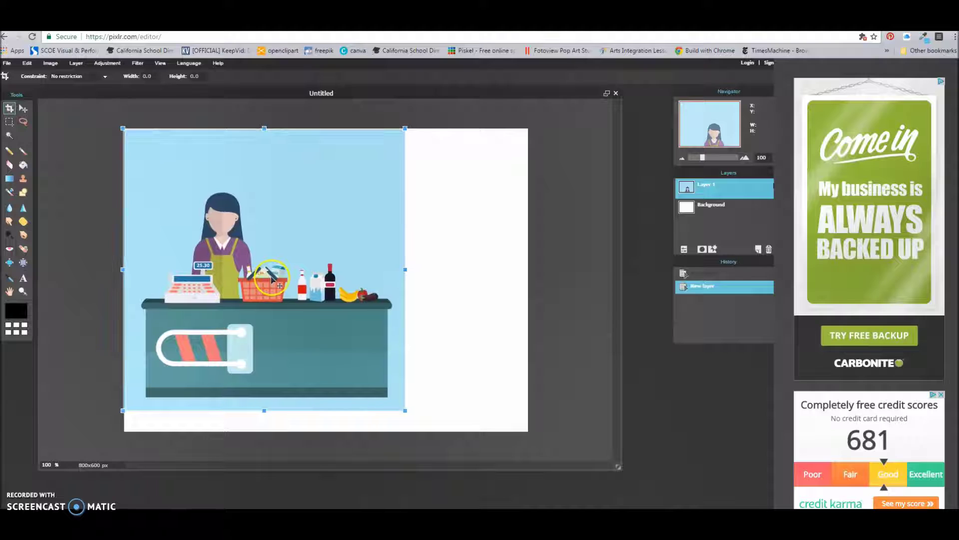
drag(406, 412, 428, 433)
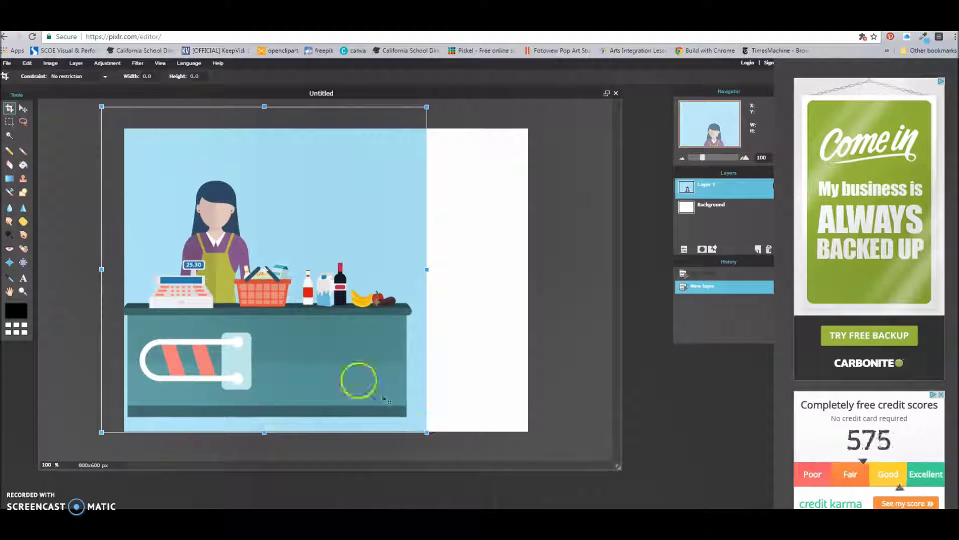
drag(332, 357, 340, 359)
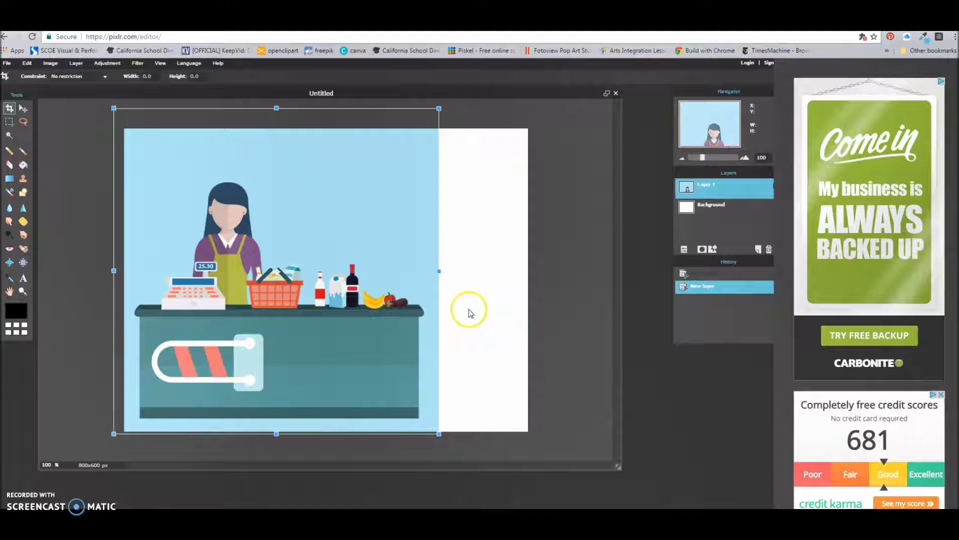
drag(353, 344, 352, 344)
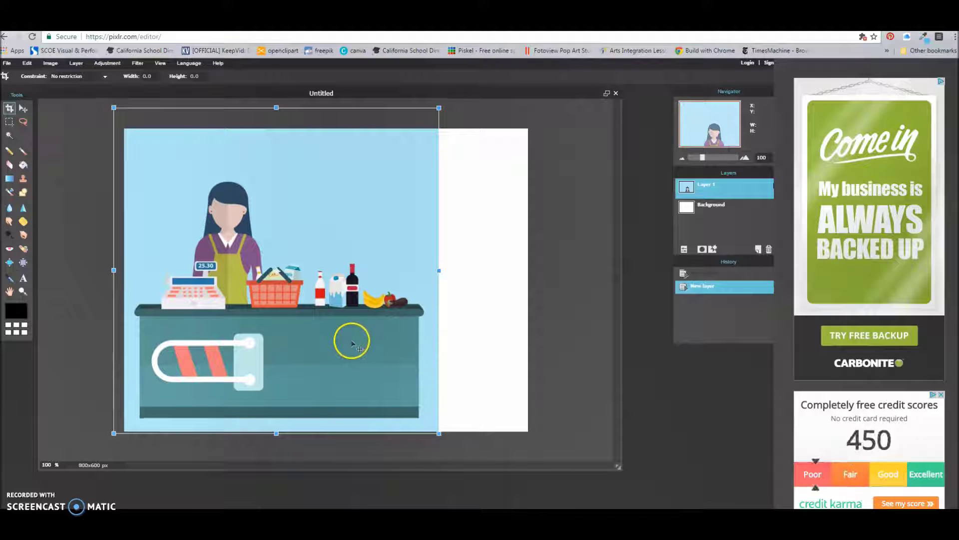
click(482, 343)
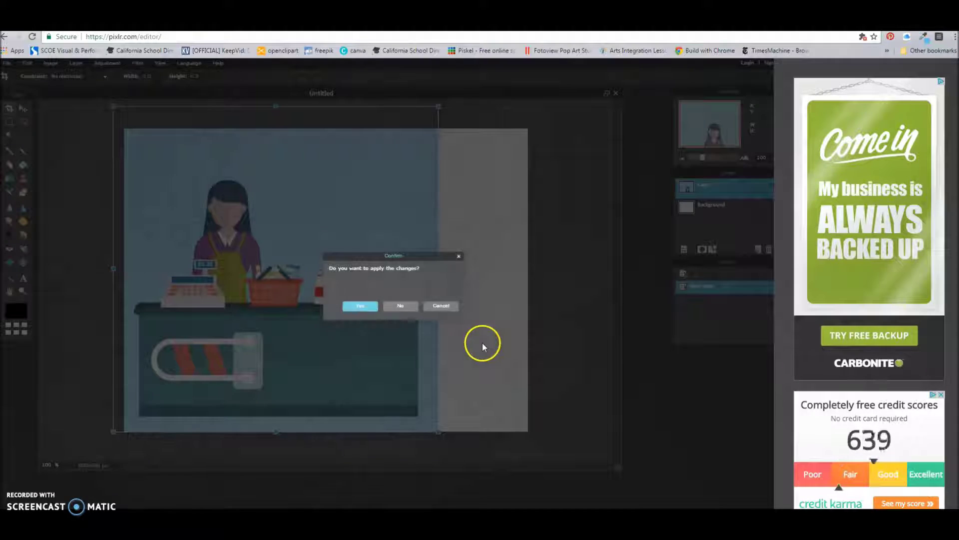
click(361, 306)
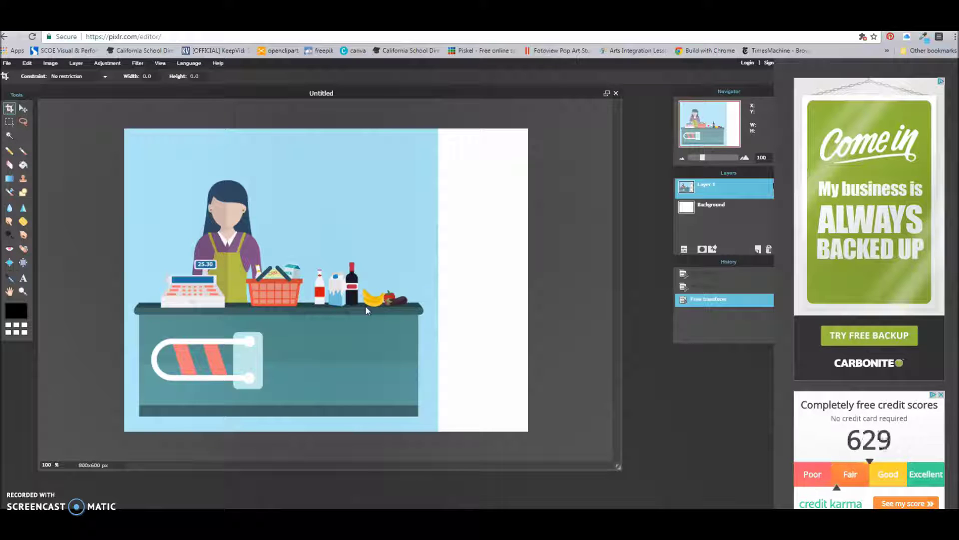
click(363, 302)
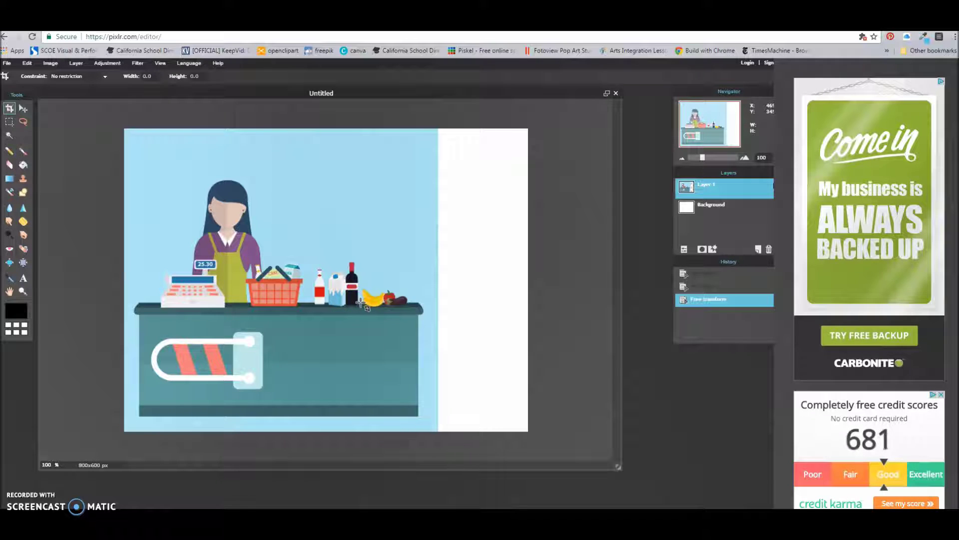
Step: Save the collage as a layered PXD file 'visual idiom amy' in the idiom images folder
click(7, 64)
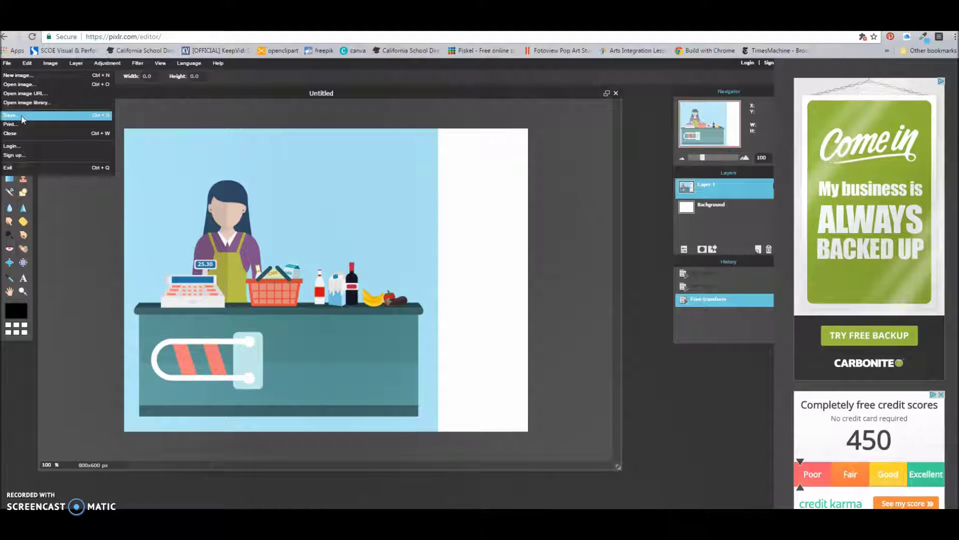
click(50, 117)
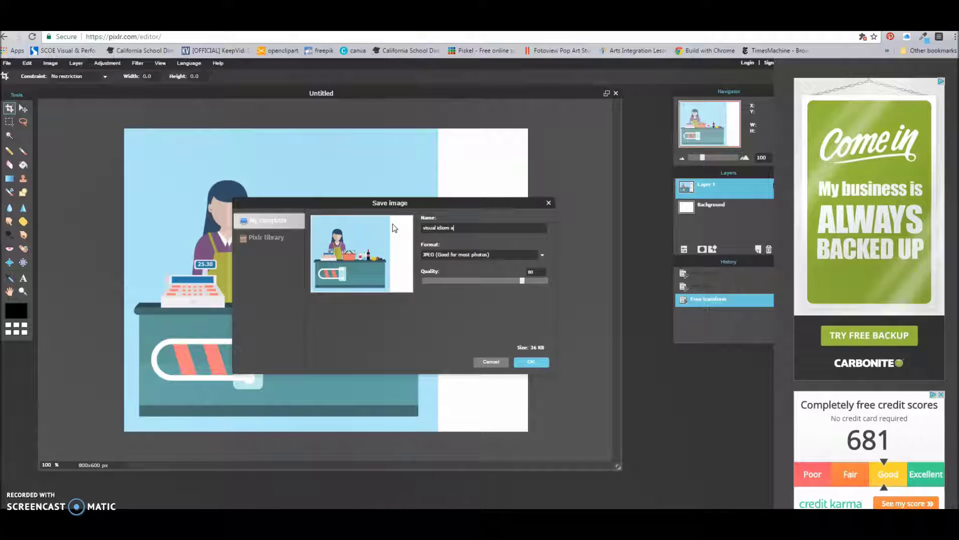
click(442, 254)
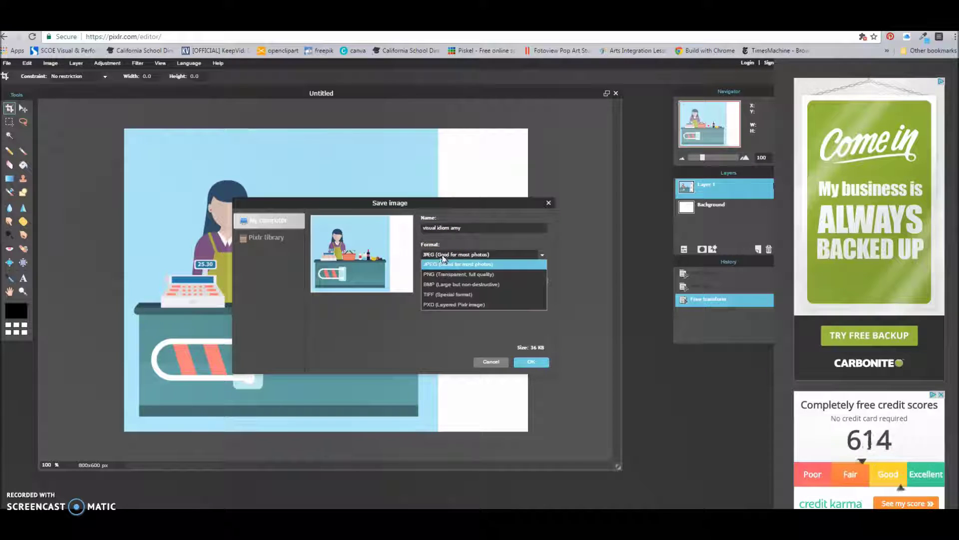
click(450, 305)
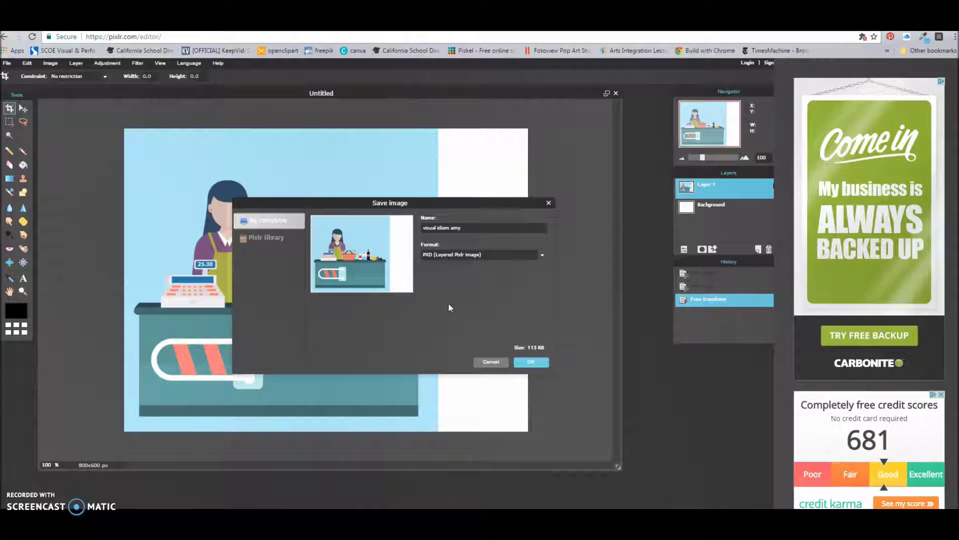
click(530, 361)
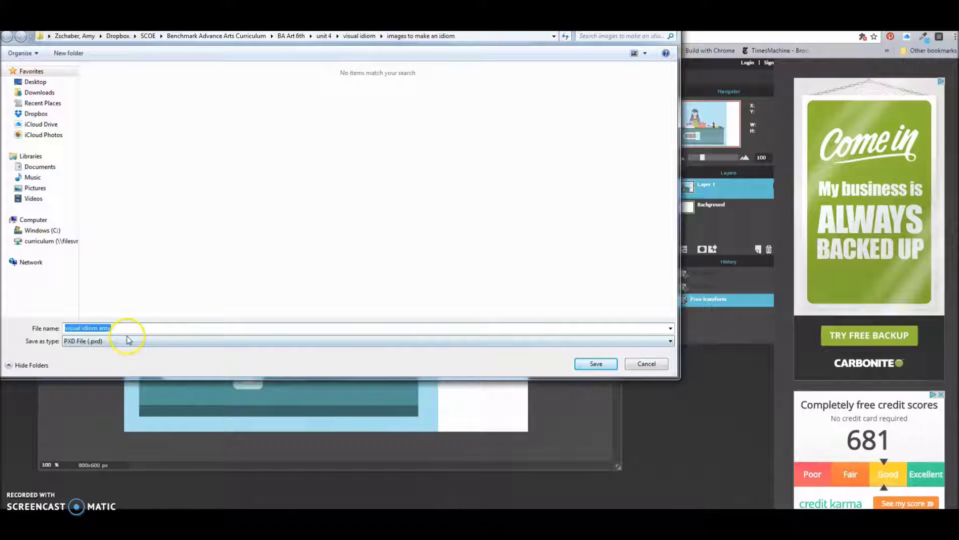
click(593, 364)
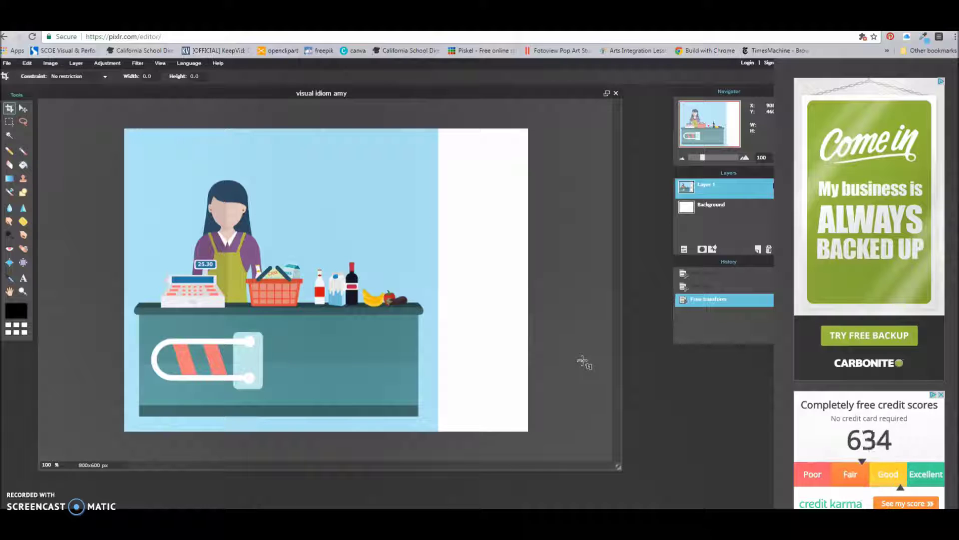
click(232, 503)
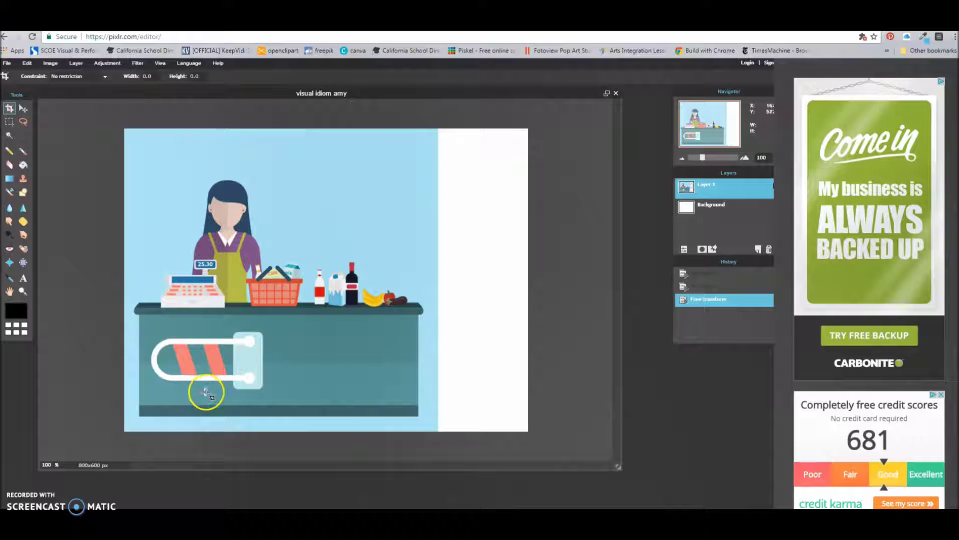
Step: Float the Layers panel, unlock the Background layer, and sample light blue as drawing color
drag(703, 178, 589, 182)
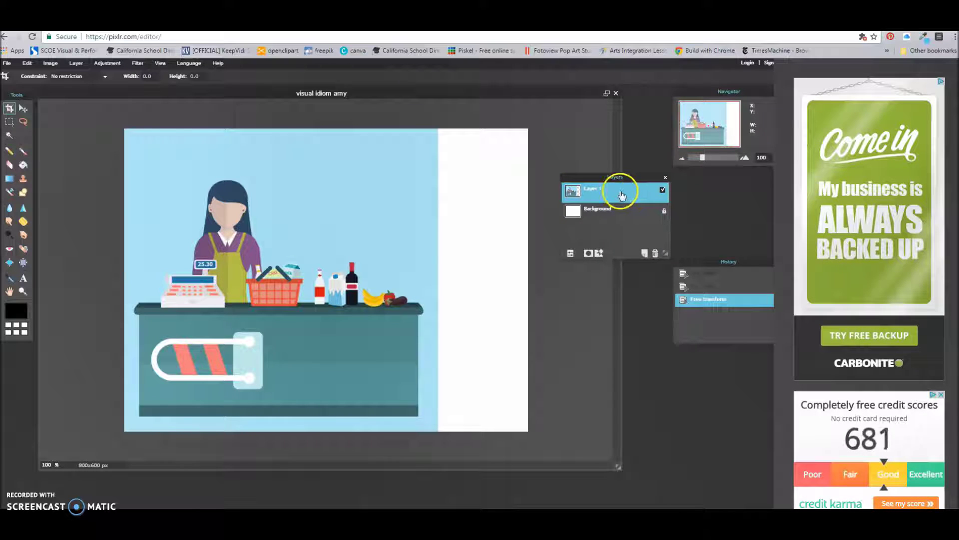
click(665, 212)
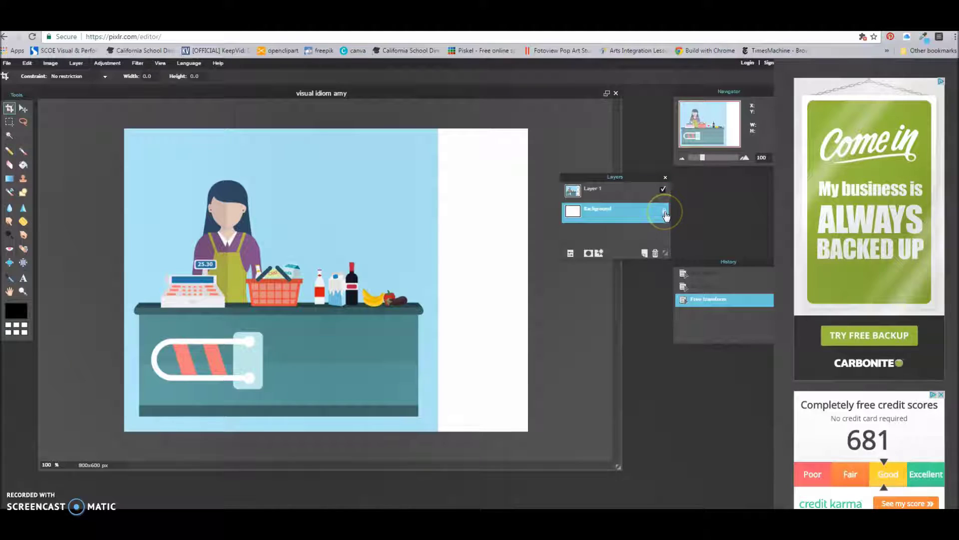
click(631, 194)
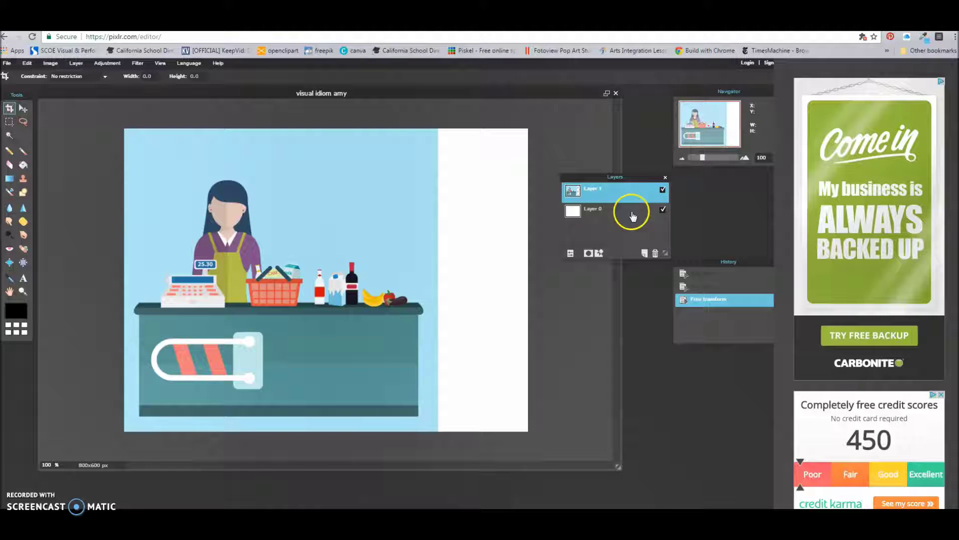
click(398, 185)
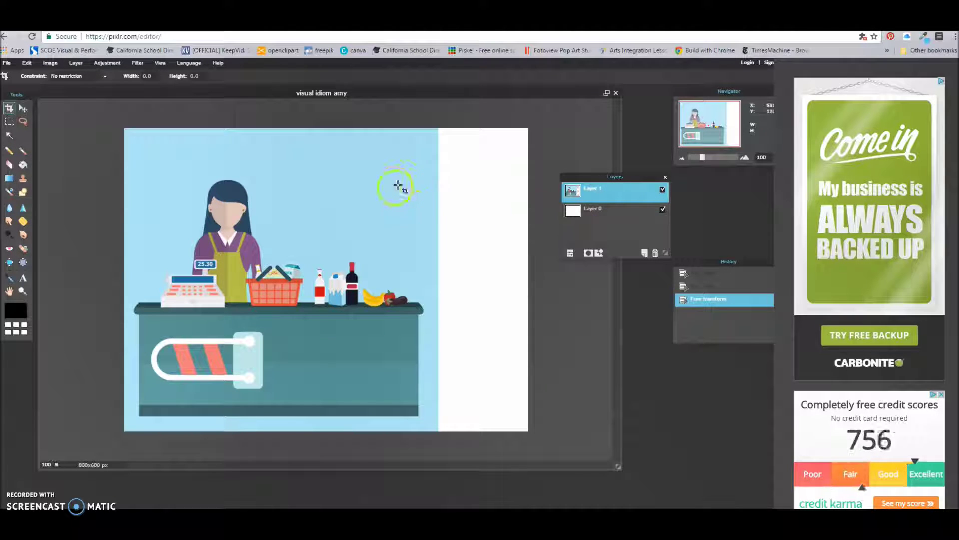
click(9, 280)
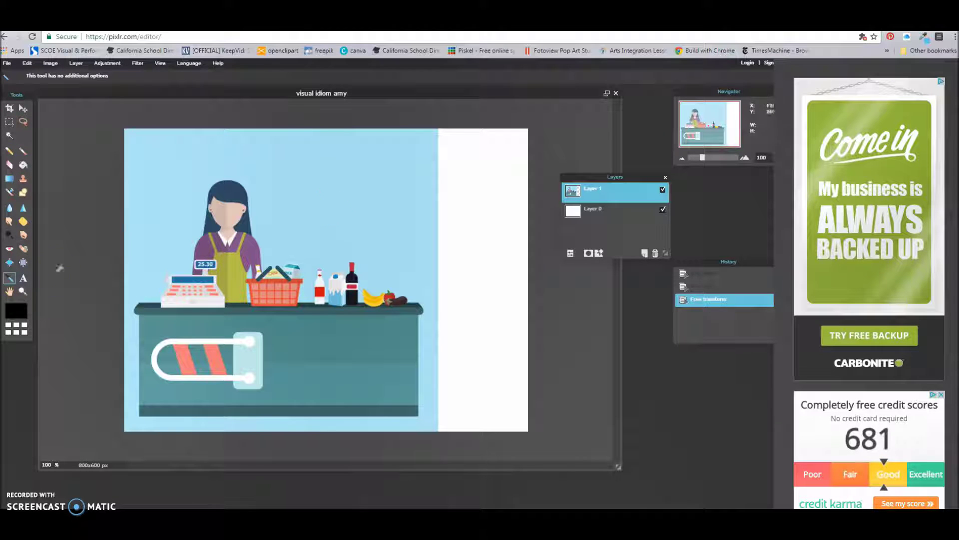
Step: Marquee the white right-hand strip, paint it light blue with a 200 px brush, then deselect
click(9, 122)
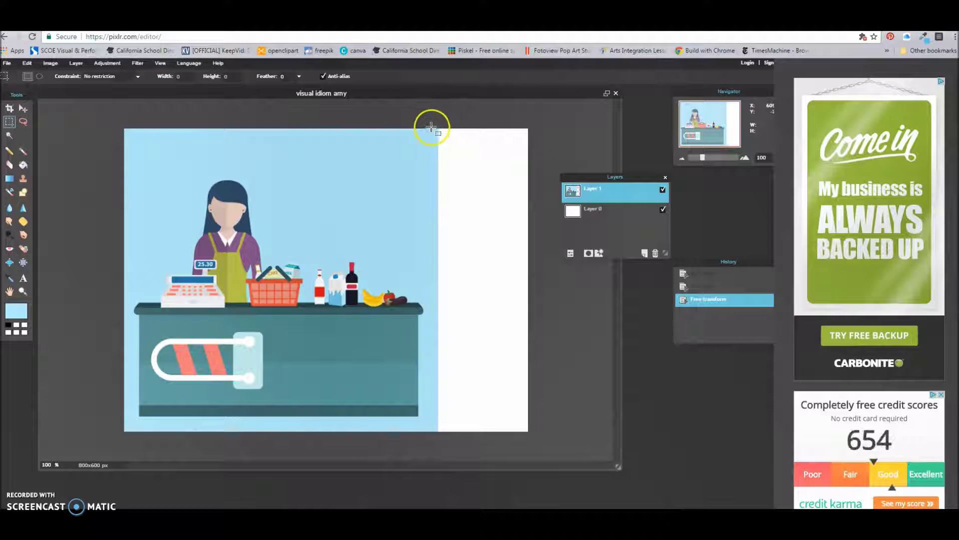
drag(432, 127, 533, 440)
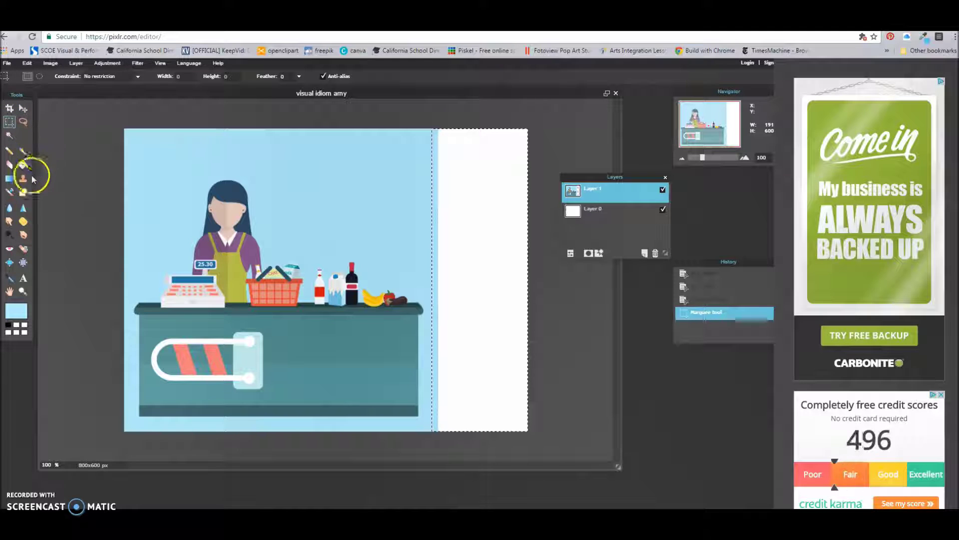
click(23, 151)
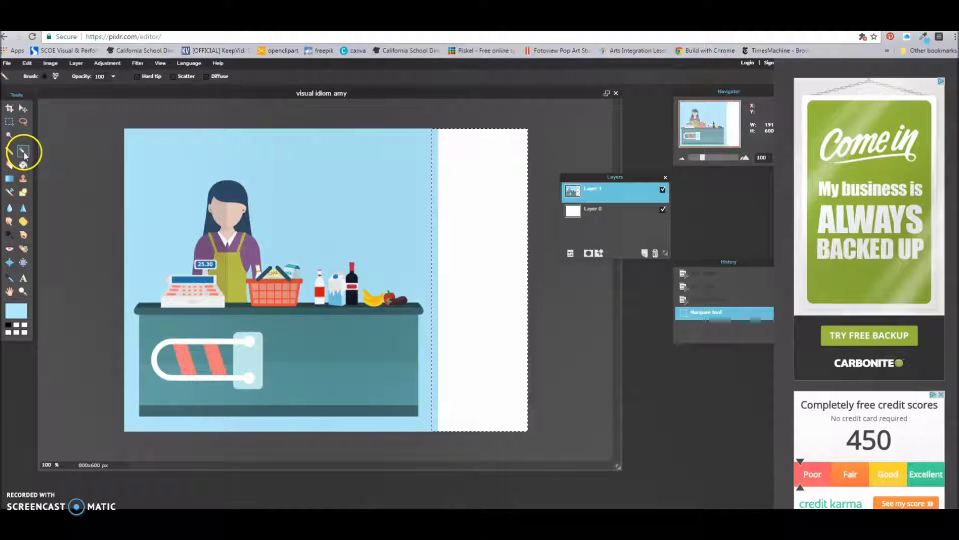
click(56, 78)
click(207, 99)
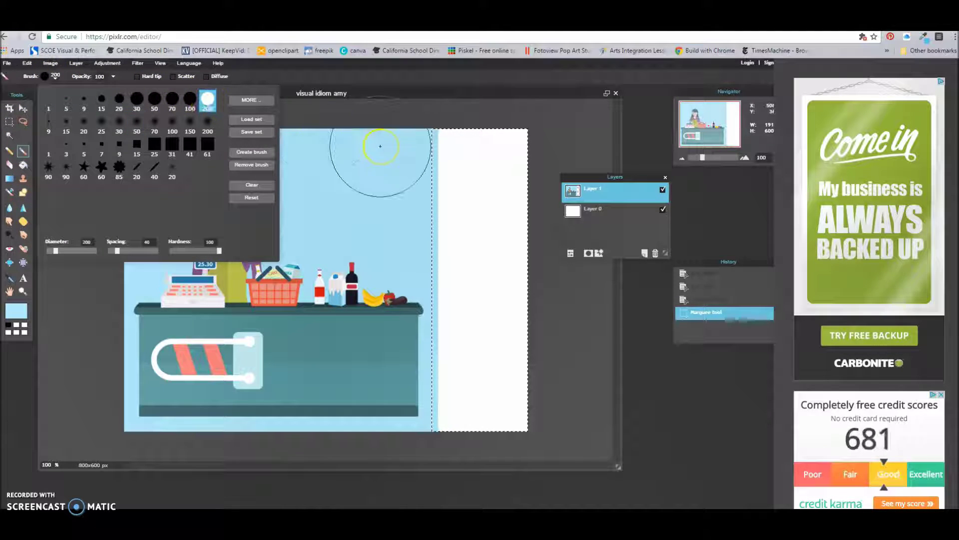
mouse_move(380, 145)
mouse_down()
mouse_move(443, 164)
mouse_move(485, 157)
mouse_move(448, 201)
mouse_move(375, 232)
mouse_move(298, 228)
mouse_move(321, 404)
mouse_move(392, 268)
mouse_move(423, 244)
mouse_move(478, 230)
mouse_move(510, 162)
mouse_move(493, 233)
mouse_move(482, 431)
mouse_move(433, 338)
mouse_move(449, 168)
mouse_up()
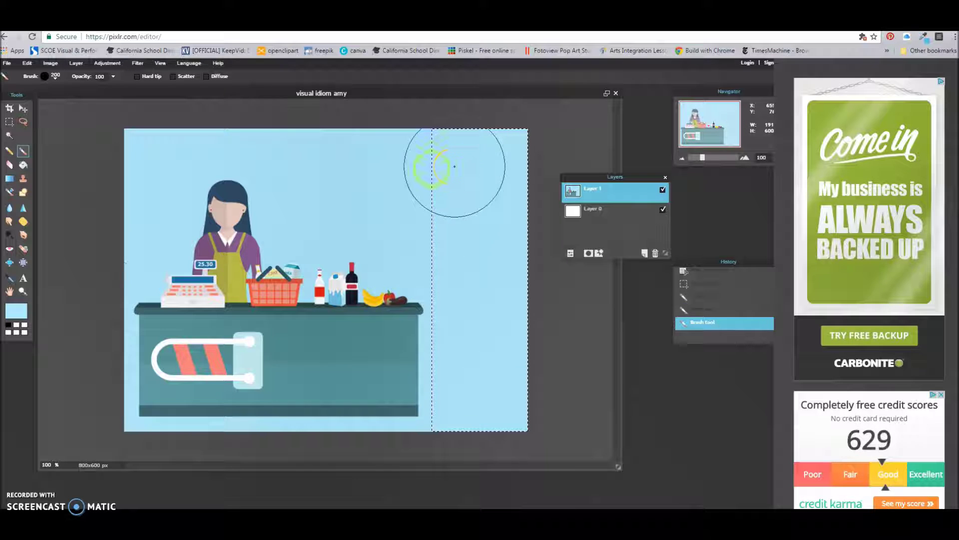
click(28, 64)
click(41, 165)
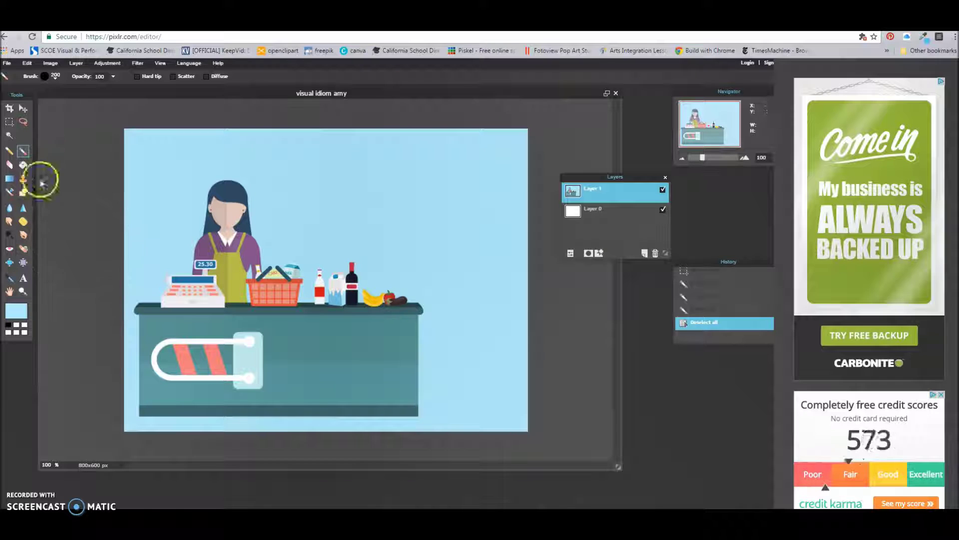
Step: Import the zombie image 73979-OEG1NC-974 into the collage as Layer 2
click(23, 109)
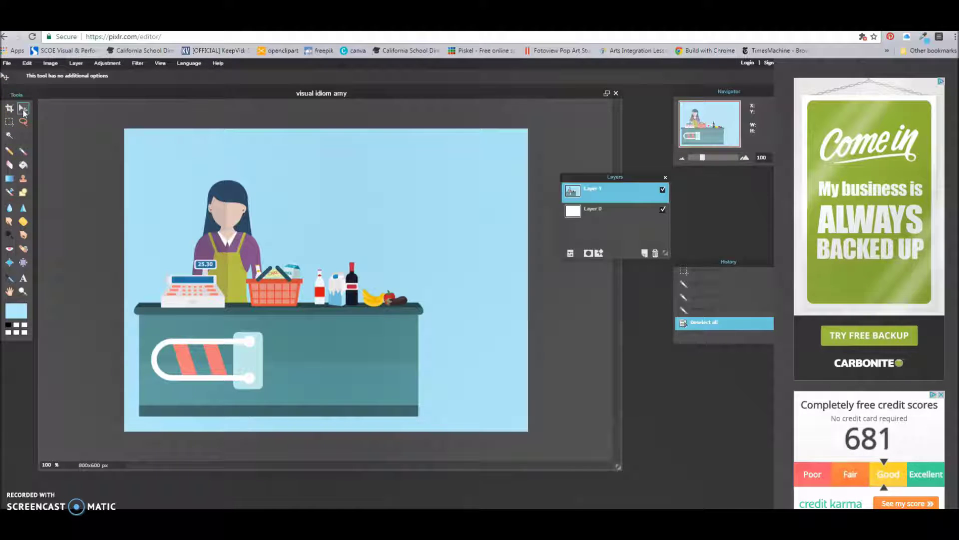
click(76, 64)
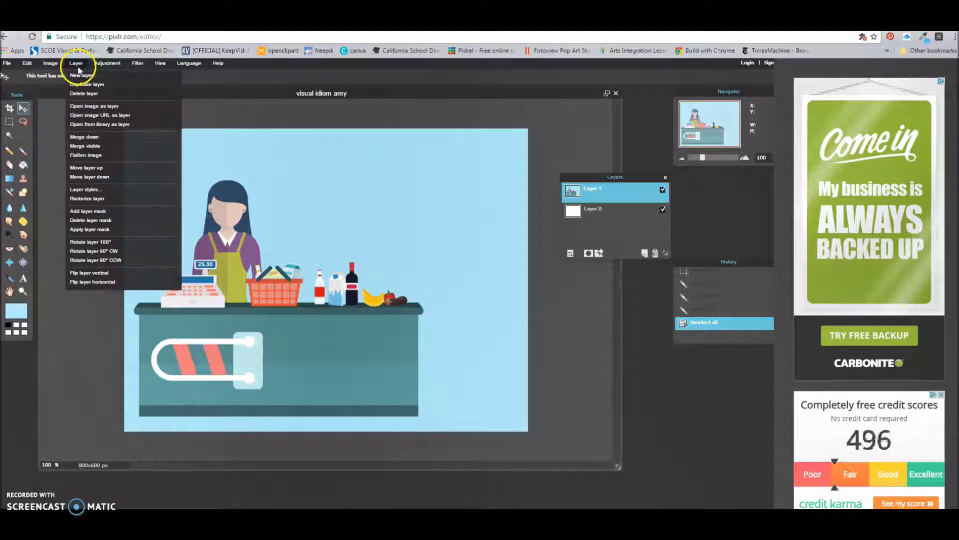
click(83, 107)
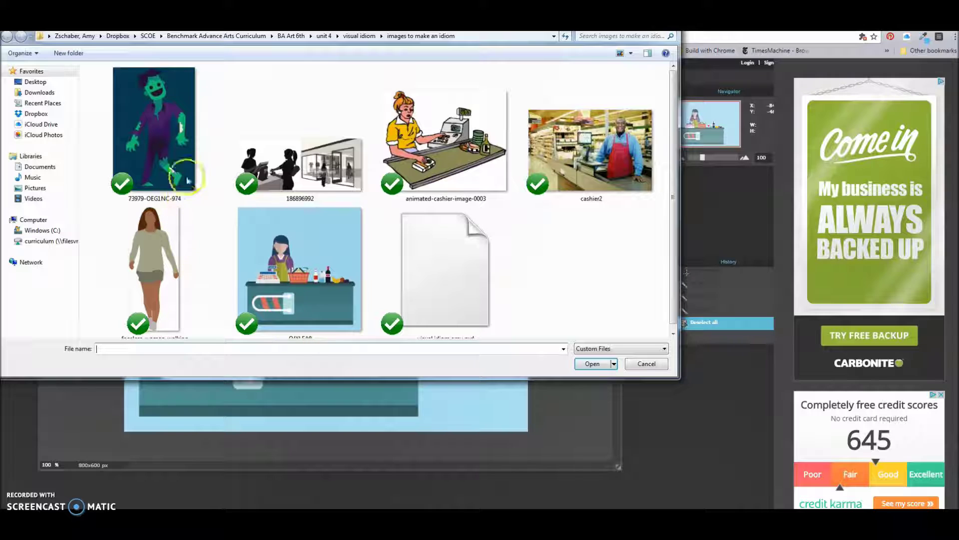
click(159, 141)
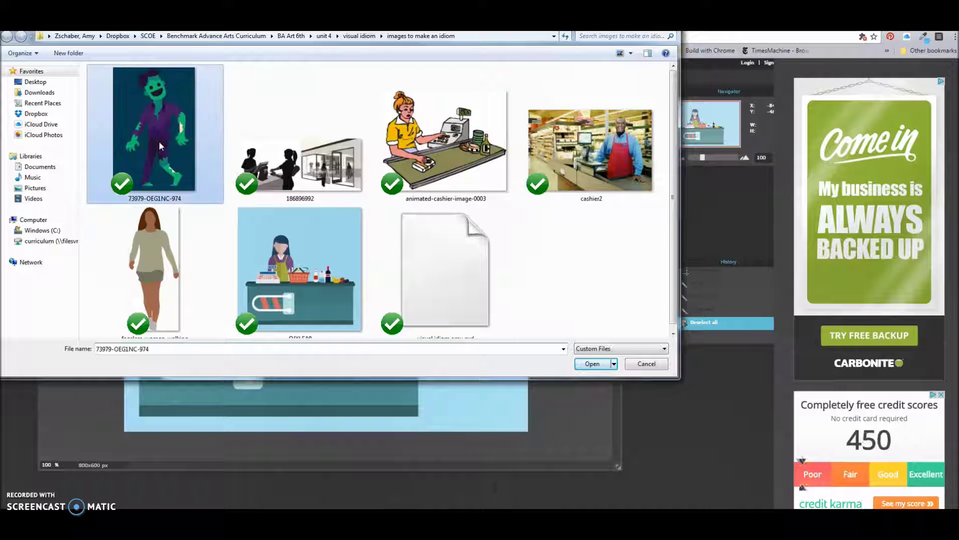
click(592, 364)
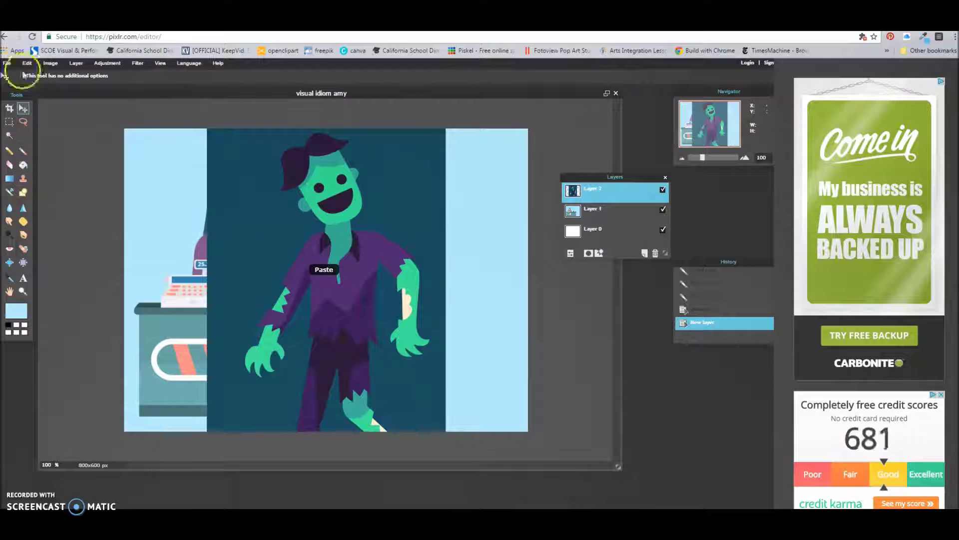
click(27, 64)
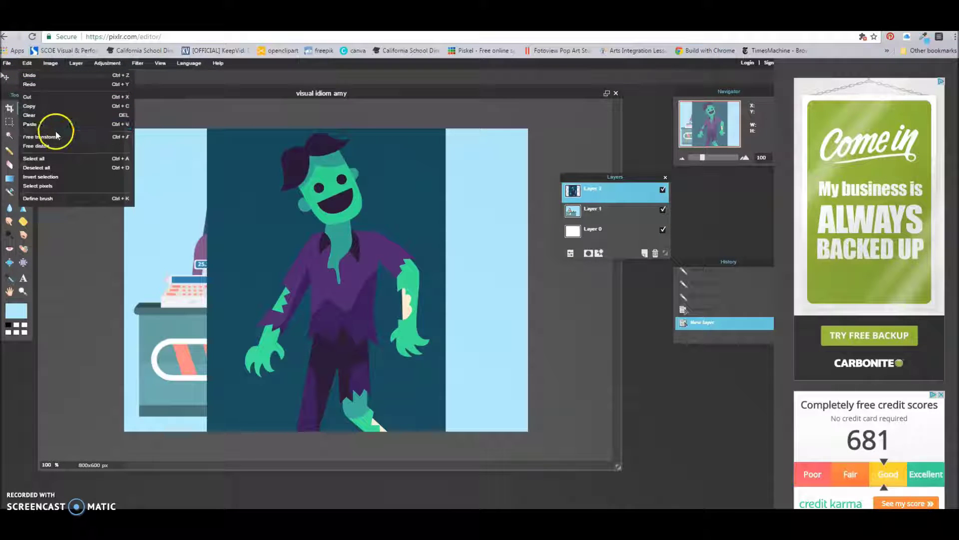
Step: Free-transform the zombie layer smaller, move it right beside the counter, and apply
click(55, 132)
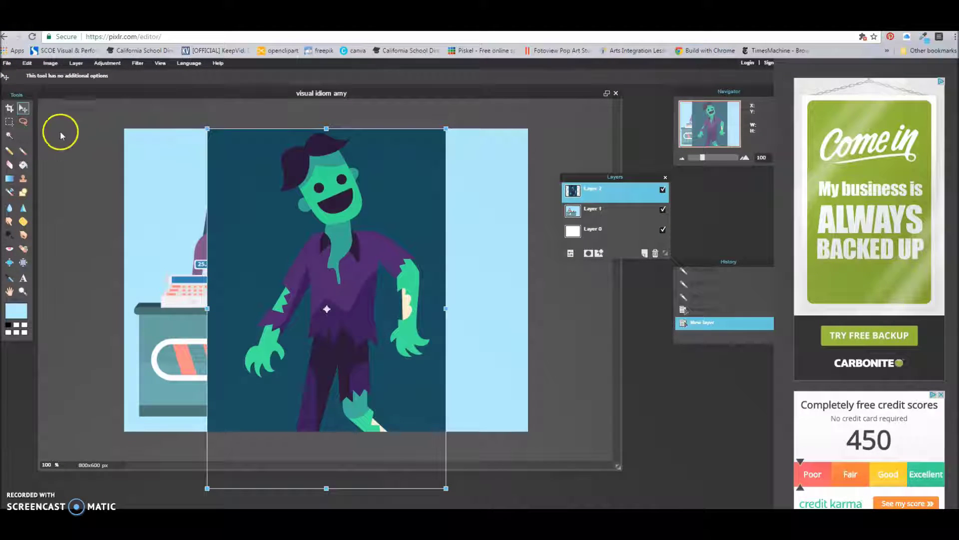
drag(205, 125, 255, 133)
drag(252, 199, 242, 150)
drag(325, 267, 368, 275)
click(506, 320)
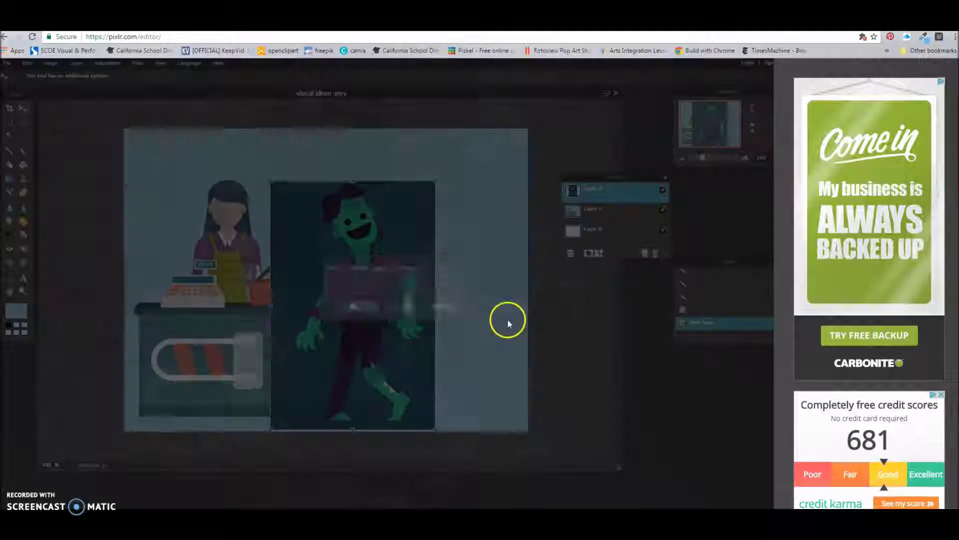
click(360, 305)
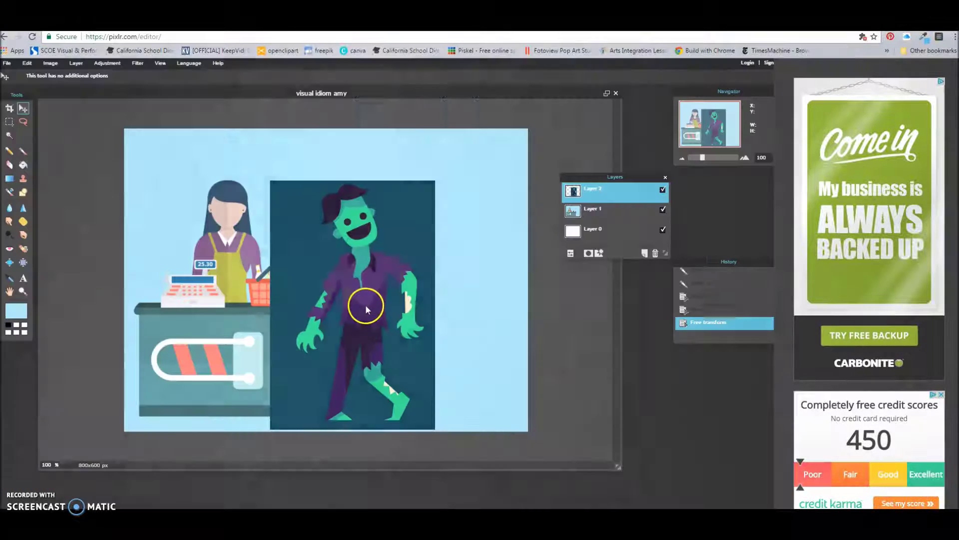
click(8, 63)
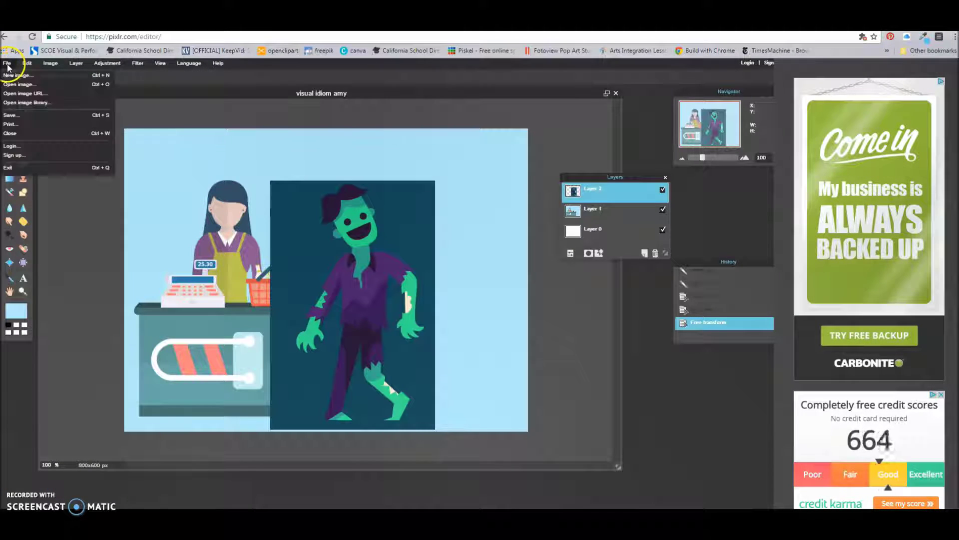
Step: Save as layered PXD 'visual idiom amy', confirming replacement of the existing file
click(21, 116)
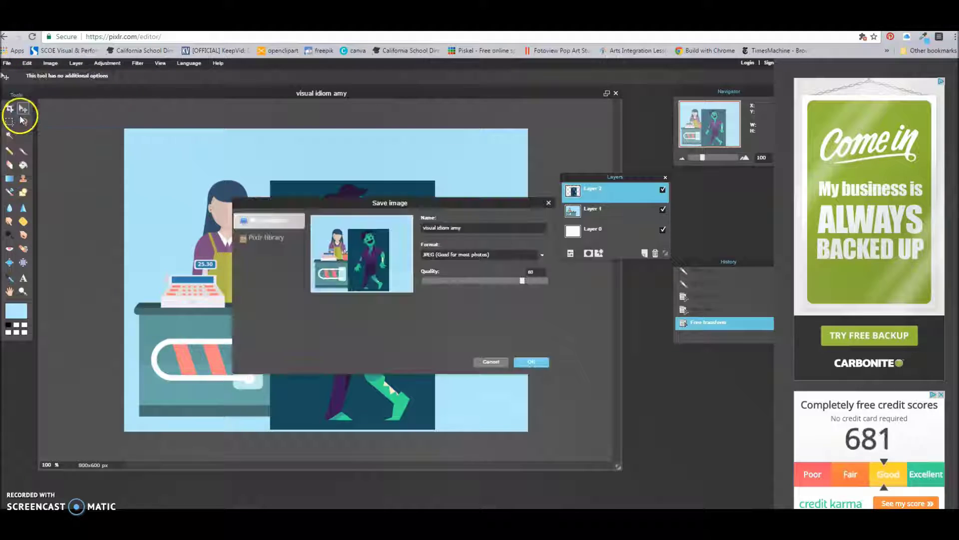
click(514, 256)
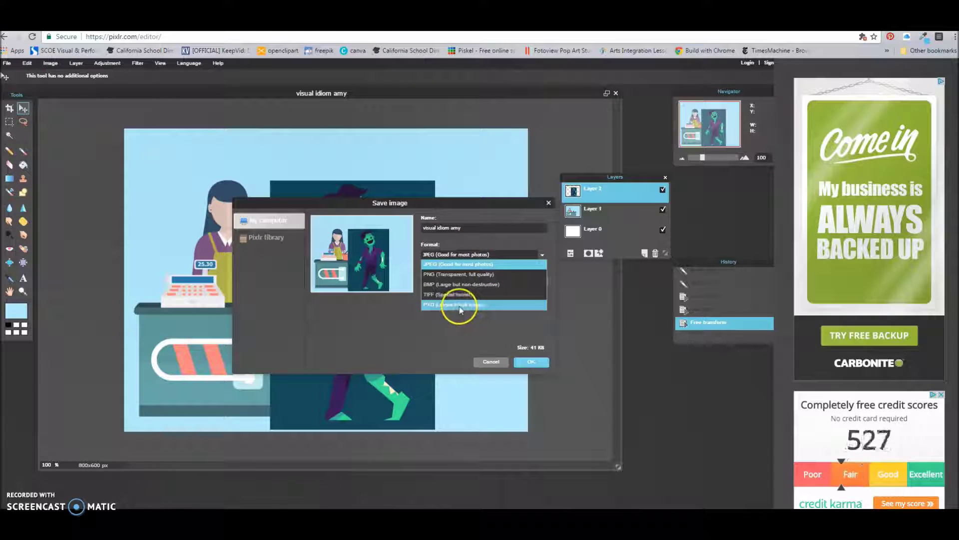
click(460, 305)
click(536, 363)
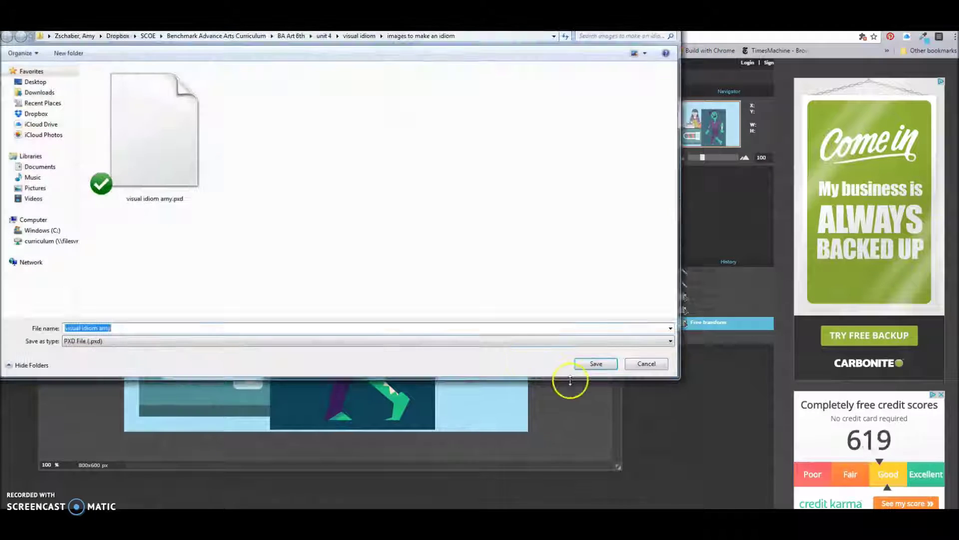
click(590, 364)
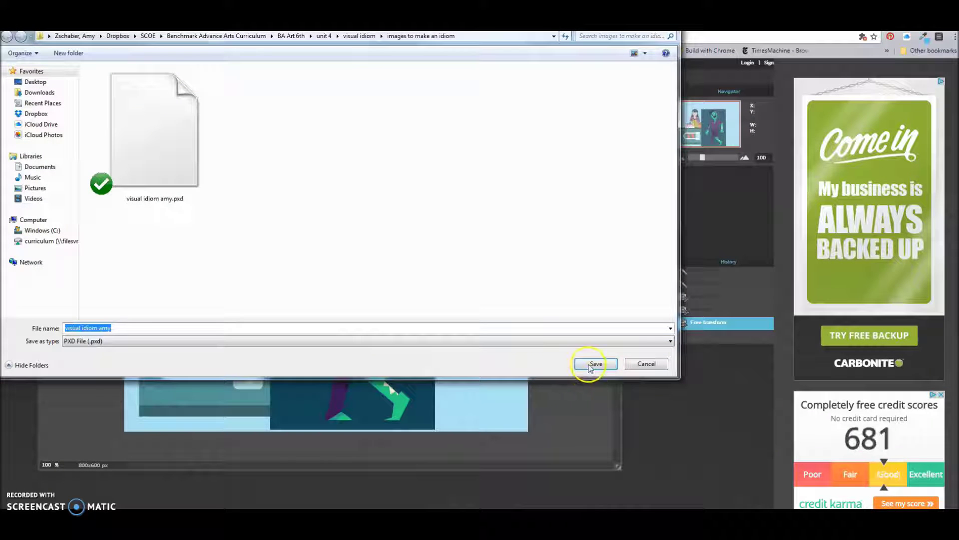
click(504, 281)
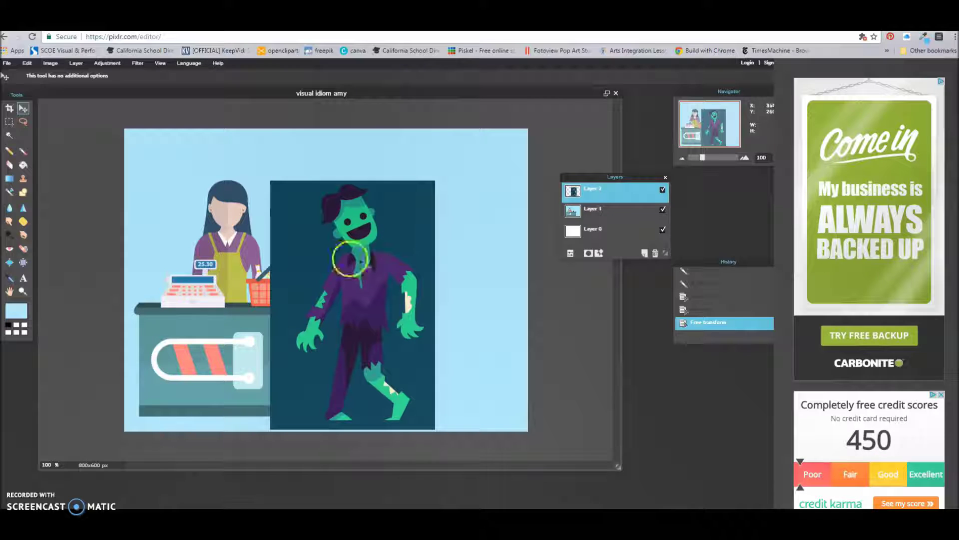
Step: Magic-wand select the zombie's dark rectangular backdrop and cut it away
click(9, 136)
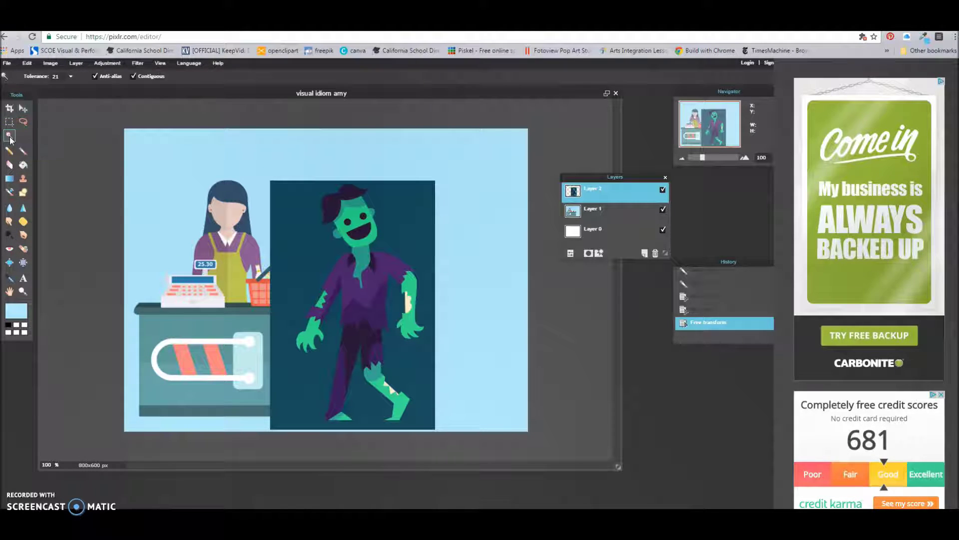
click(315, 259)
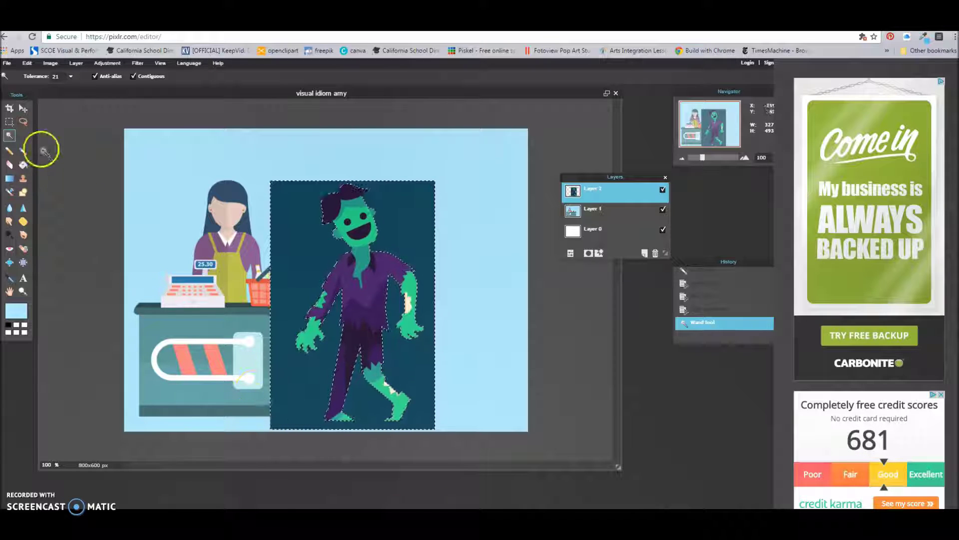
click(26, 63)
click(27, 96)
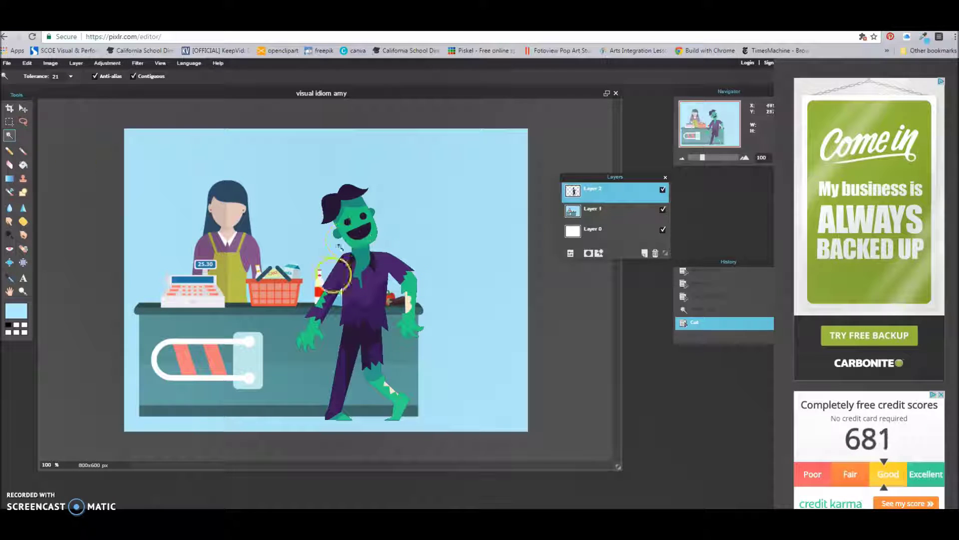
Step: Drag the zombie layer right, past the counter's end, uncovering the bottles and fruit
click(23, 108)
mouse_move(380, 319)
mouse_down()
mouse_move(370, 316)
mouse_move(388, 274)
mouse_move(420, 300)
mouse_move(493, 261)
mouse_move(368, 264)
mouse_move(392, 281)
mouse_move(379, 314)
mouse_move(381, 304)
mouse_up()
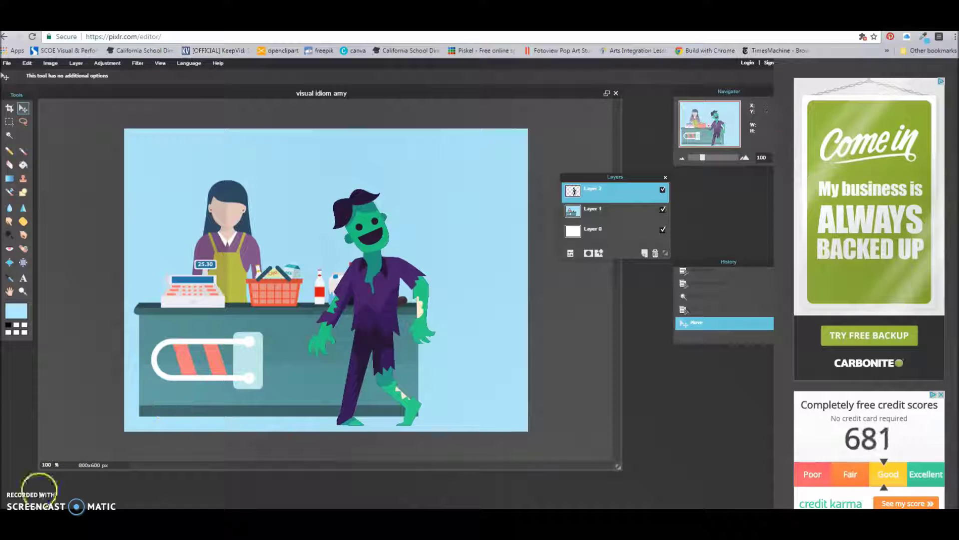
drag(47, 467, 126, 468)
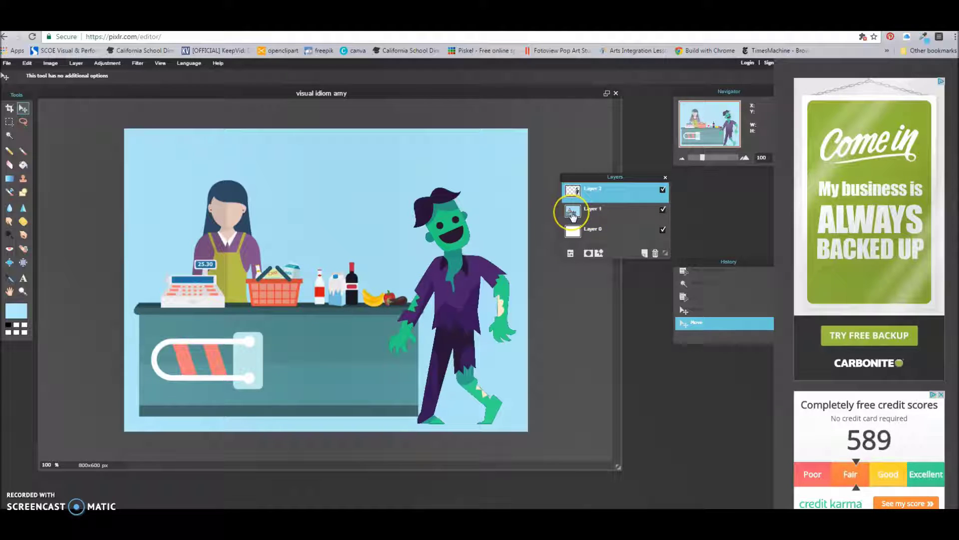
Step: Check both layers' visibility and make the counter layer (Layer 1) active
click(663, 189)
click(663, 190)
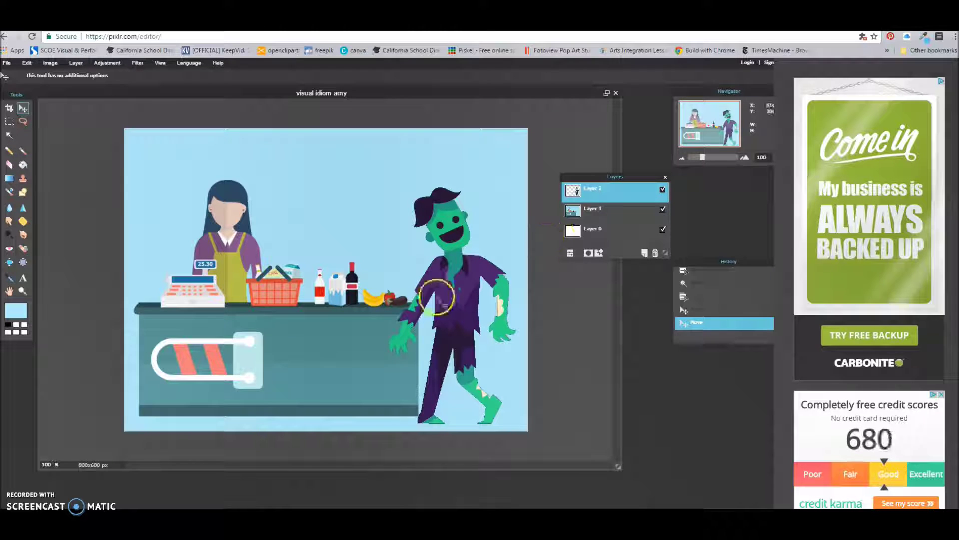
click(649, 209)
click(662, 210)
click(662, 209)
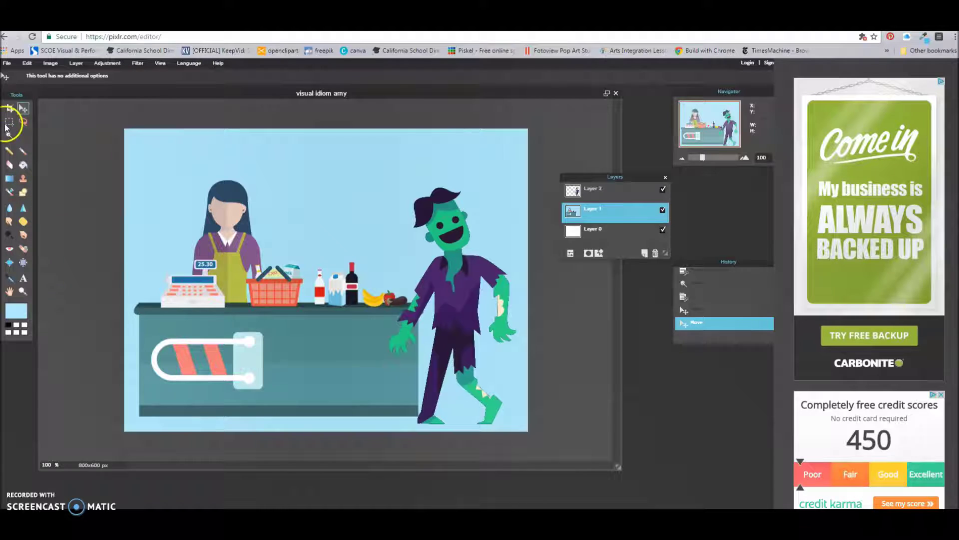
Step: Marquee and cut the bottles and fruit, plus a leftover scrap, off the counter
click(8, 122)
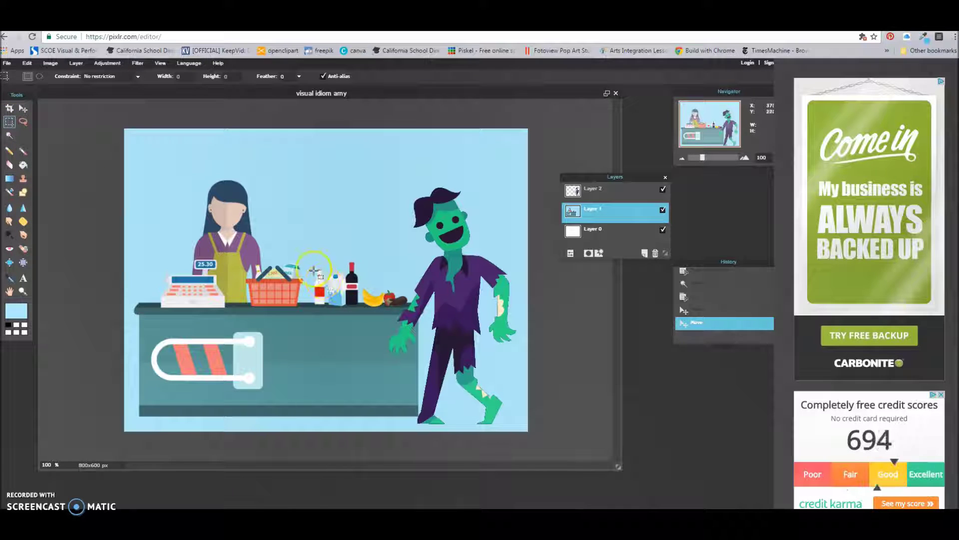
drag(318, 298, 450, 307)
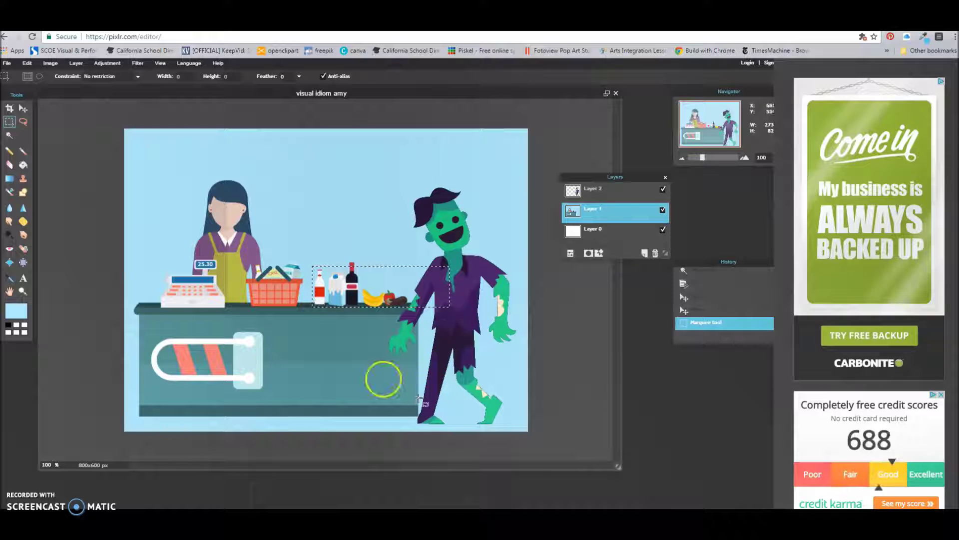
click(27, 63)
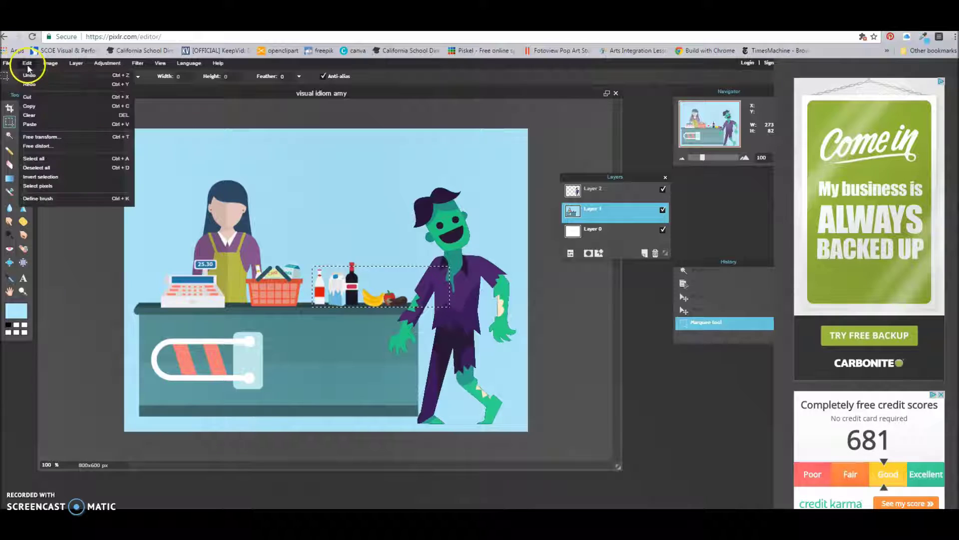
click(38, 98)
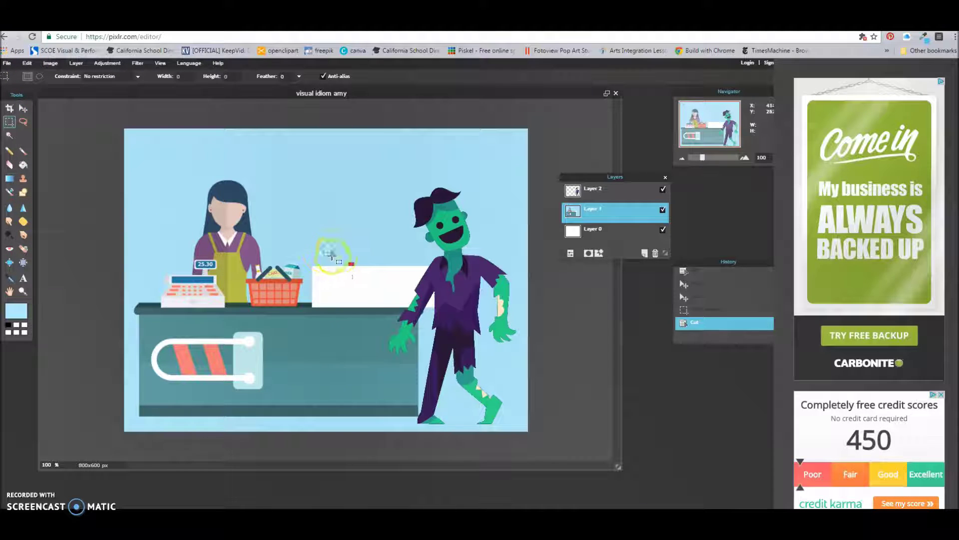
drag(349, 260, 361, 268)
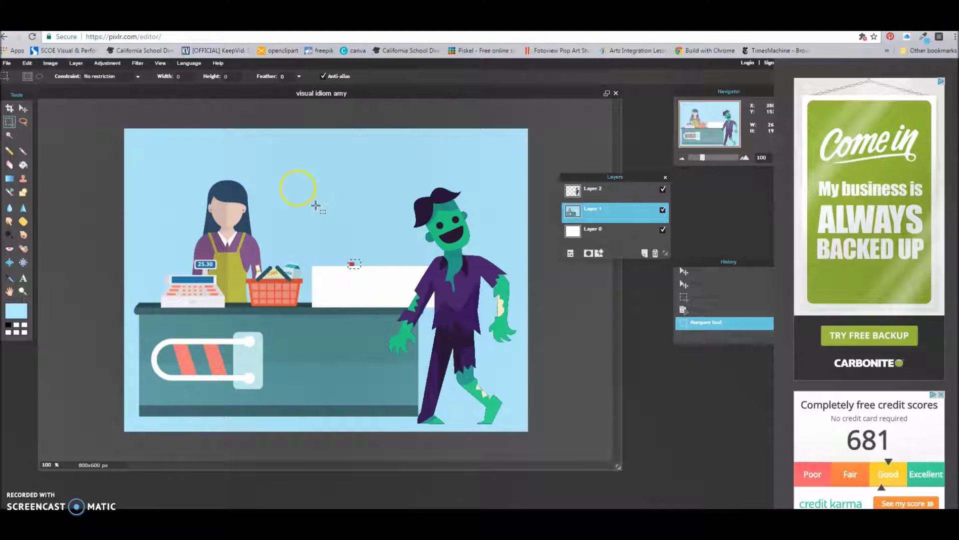
click(27, 63)
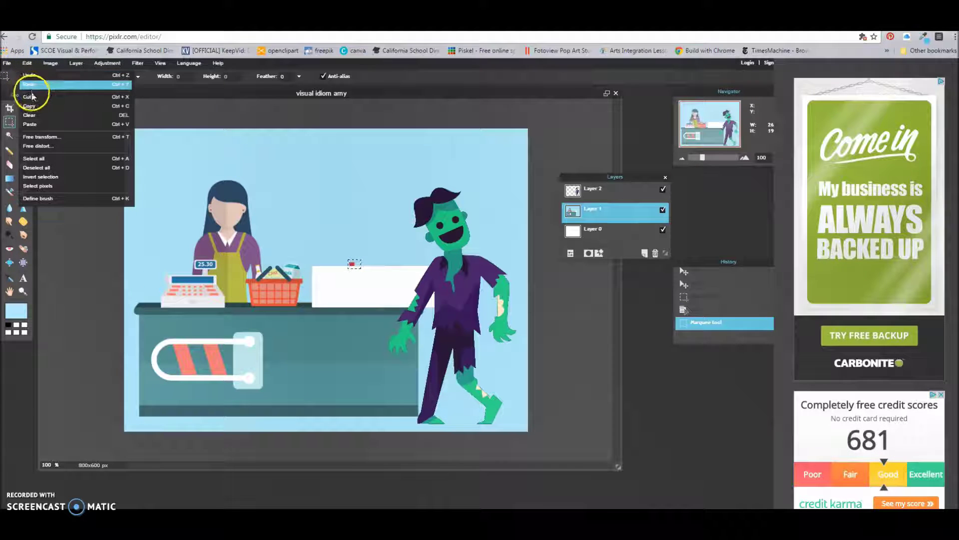
click(36, 98)
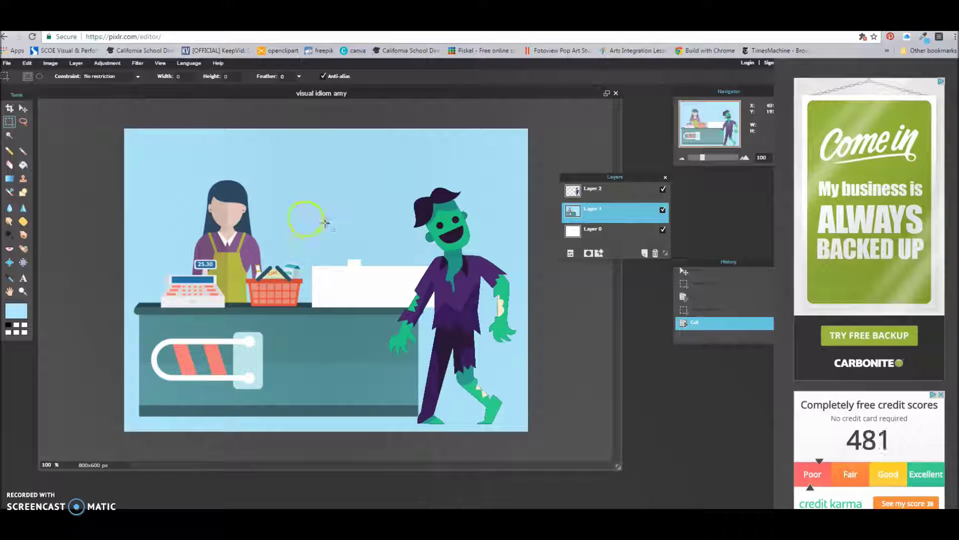
click(9, 278)
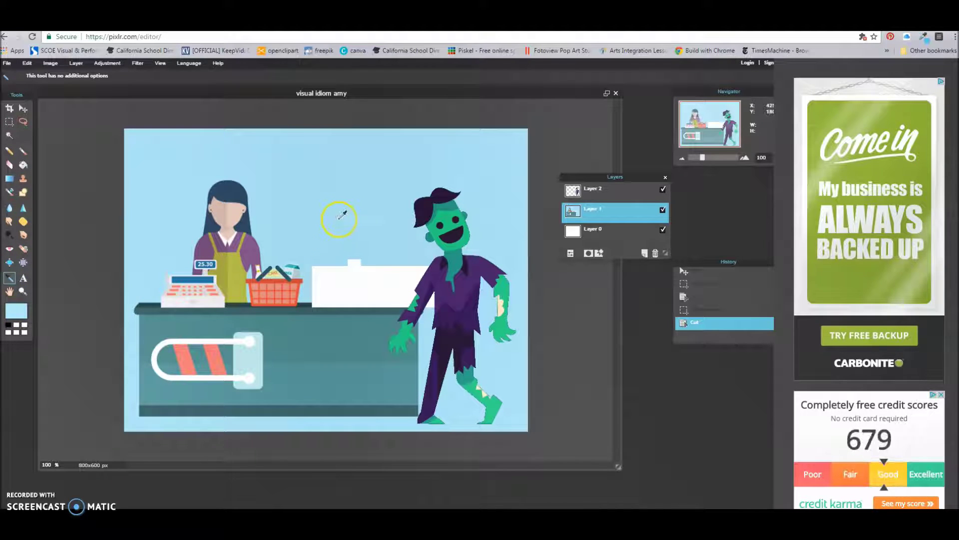
Step: Fill the white gap light blue, then repaint a thin counter-top strip in sampled dark teal
click(23, 165)
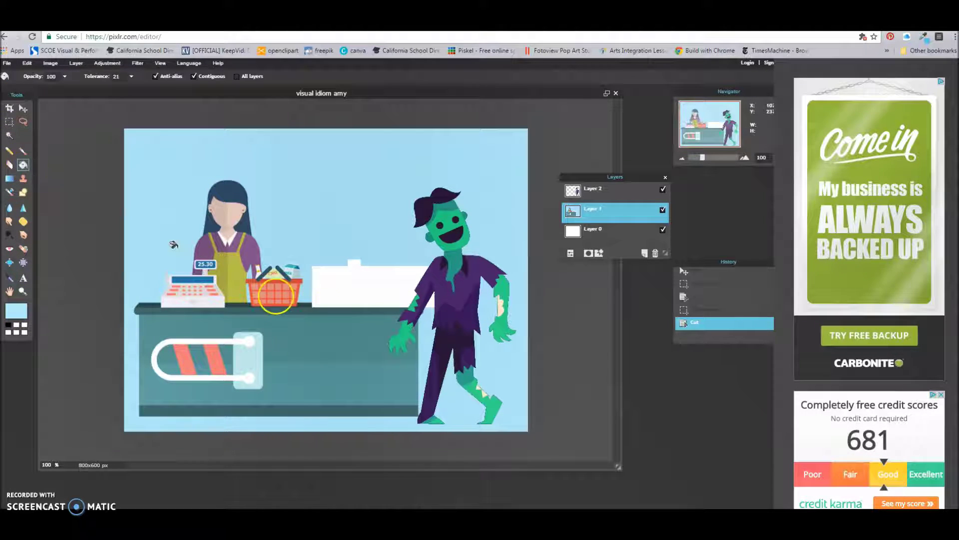
click(357, 287)
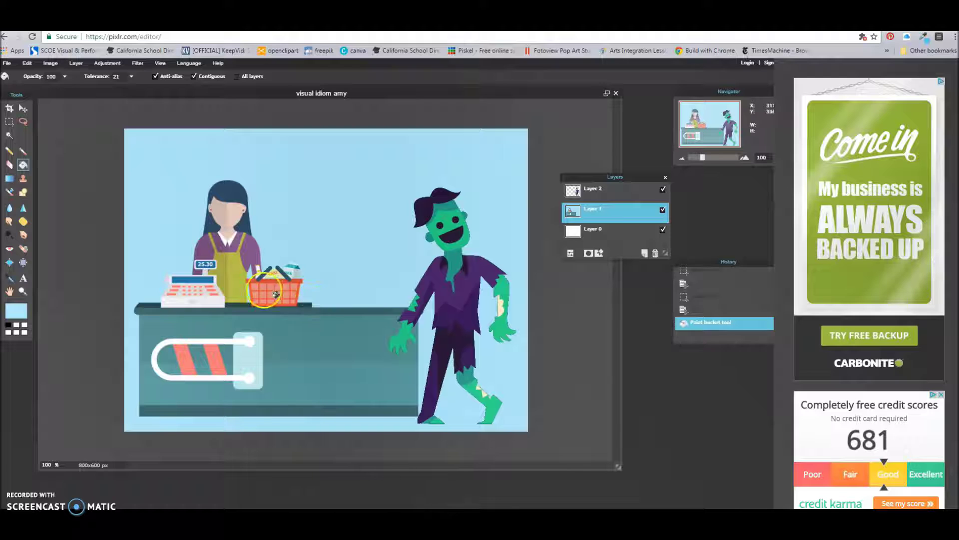
click(9, 122)
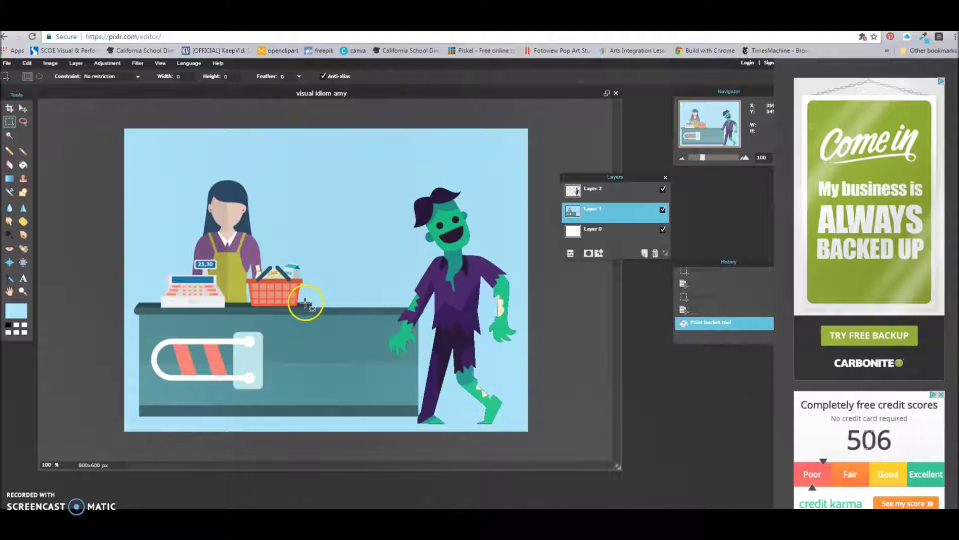
drag(305, 303, 420, 308)
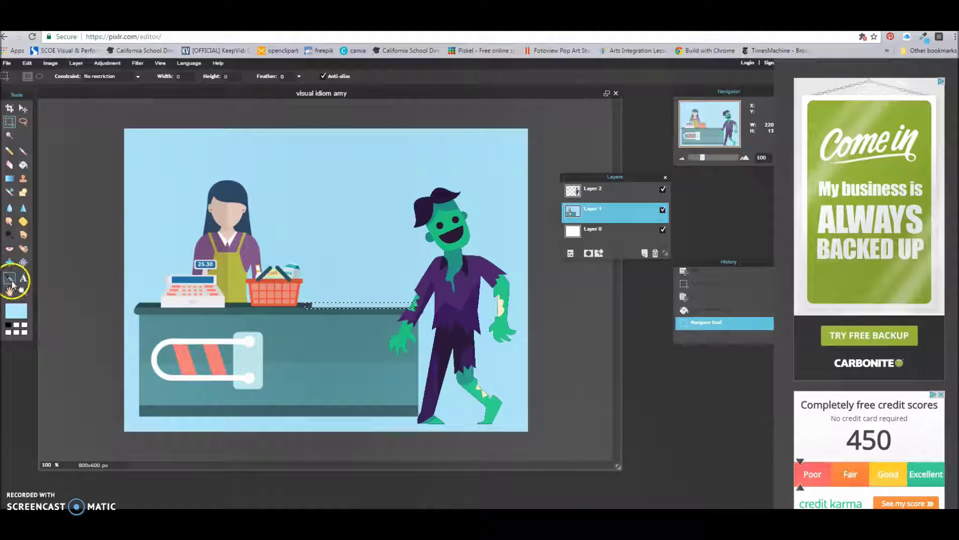
click(9, 278)
click(155, 303)
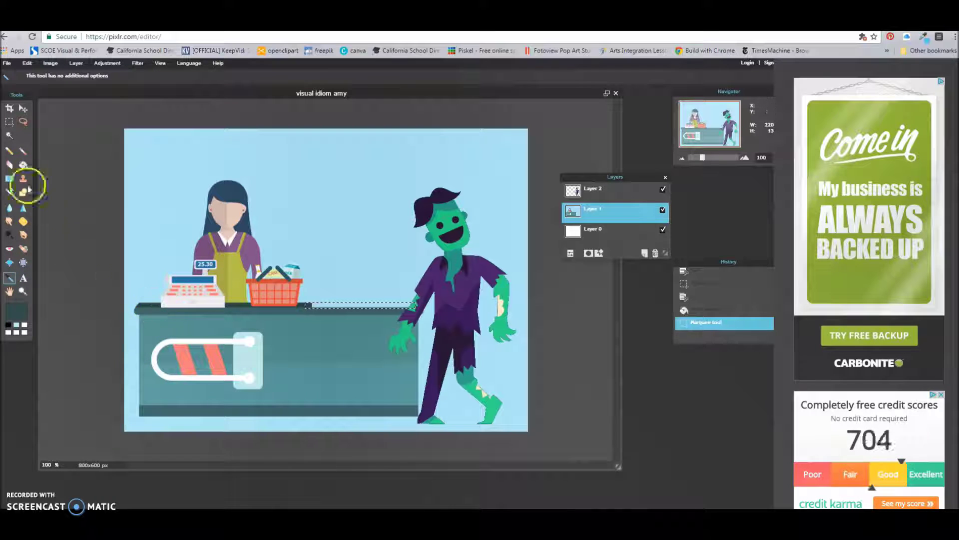
click(23, 151)
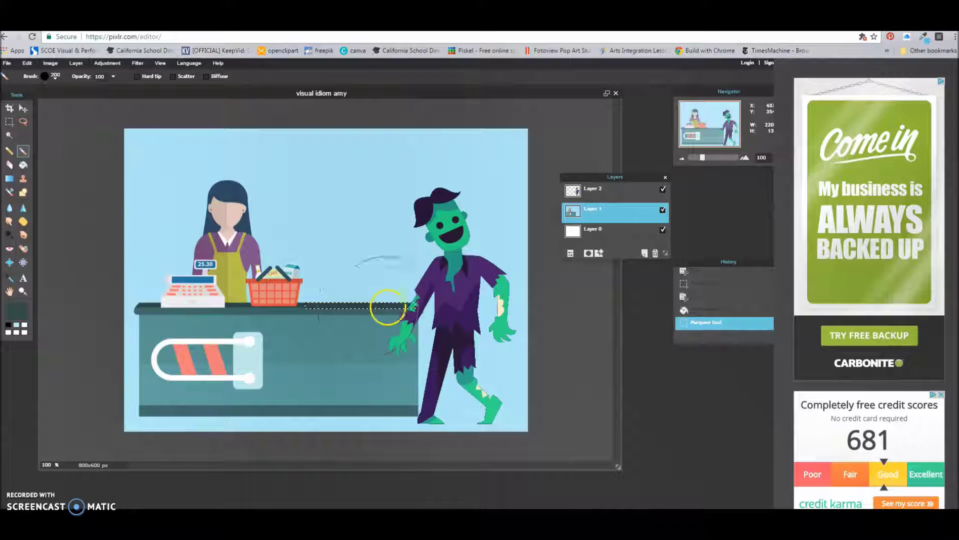
click(294, 305)
click(9, 122)
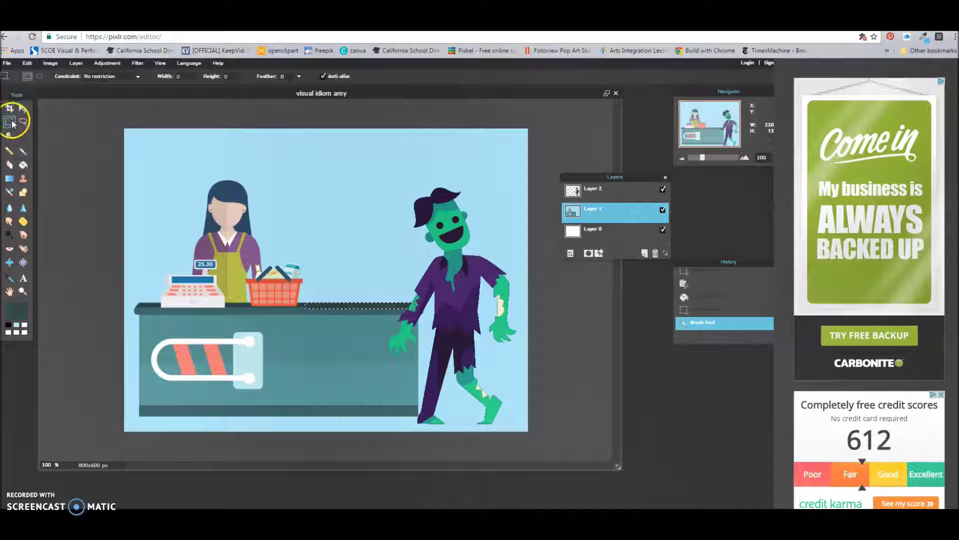
click(133, 215)
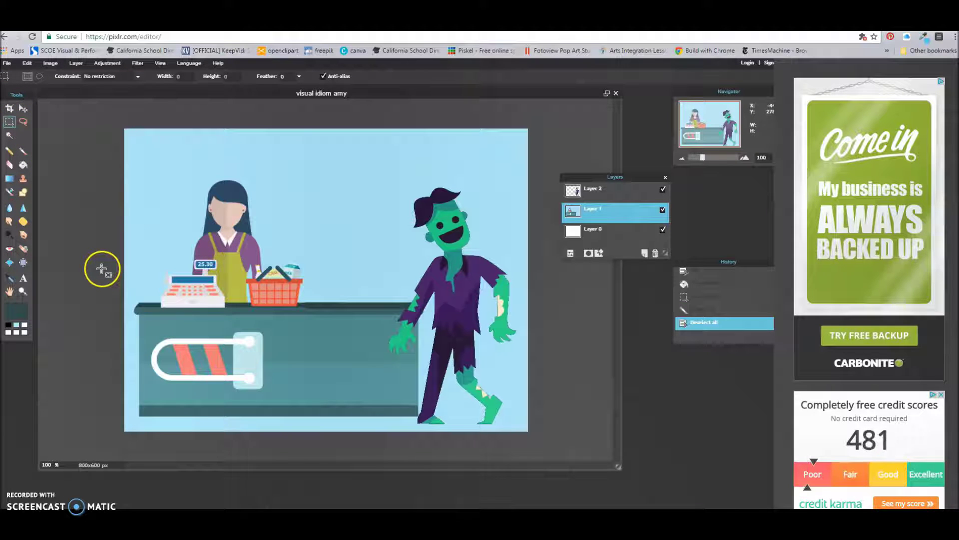